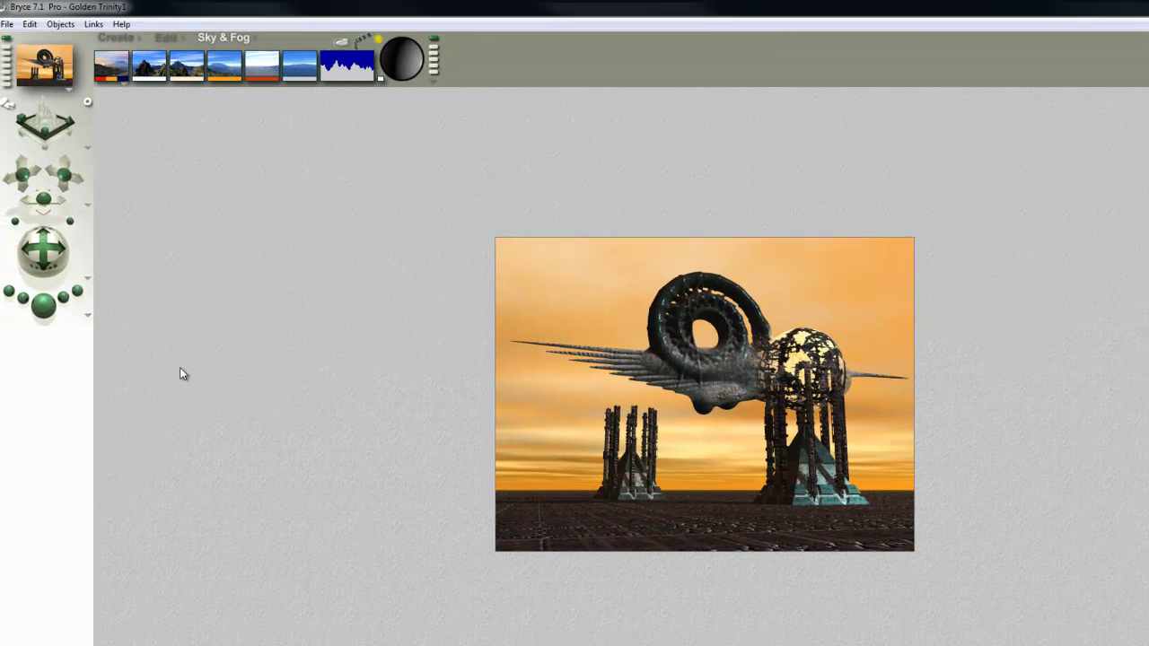
- Set the render priority to High
left_click(88, 318)
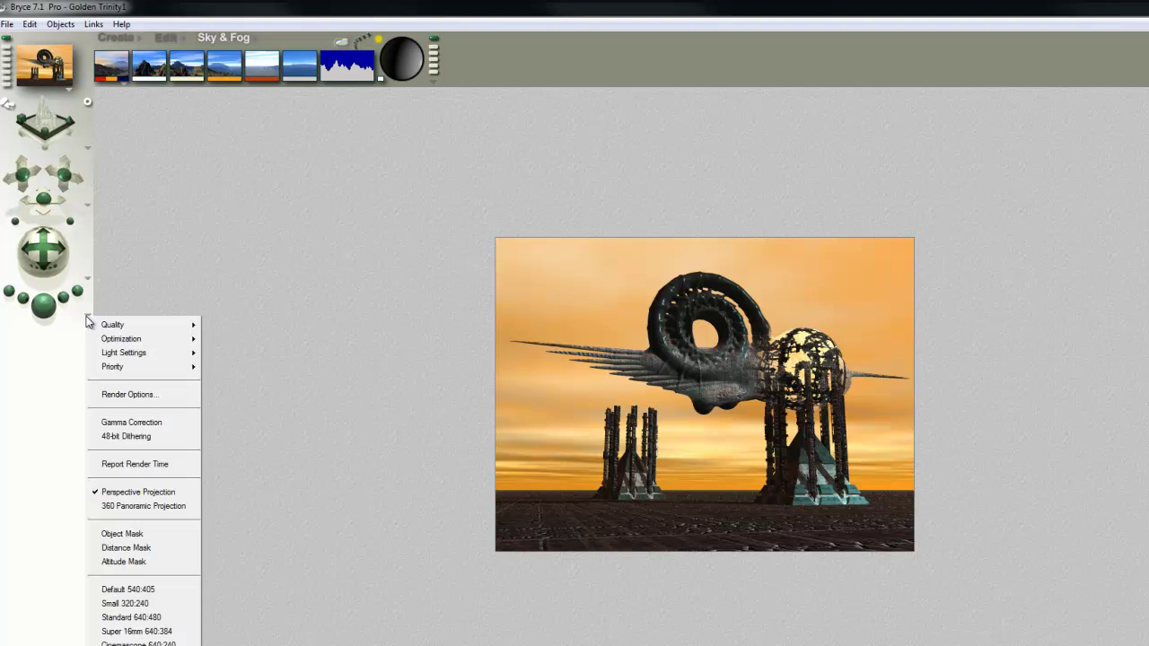
mouse_move(122, 368)
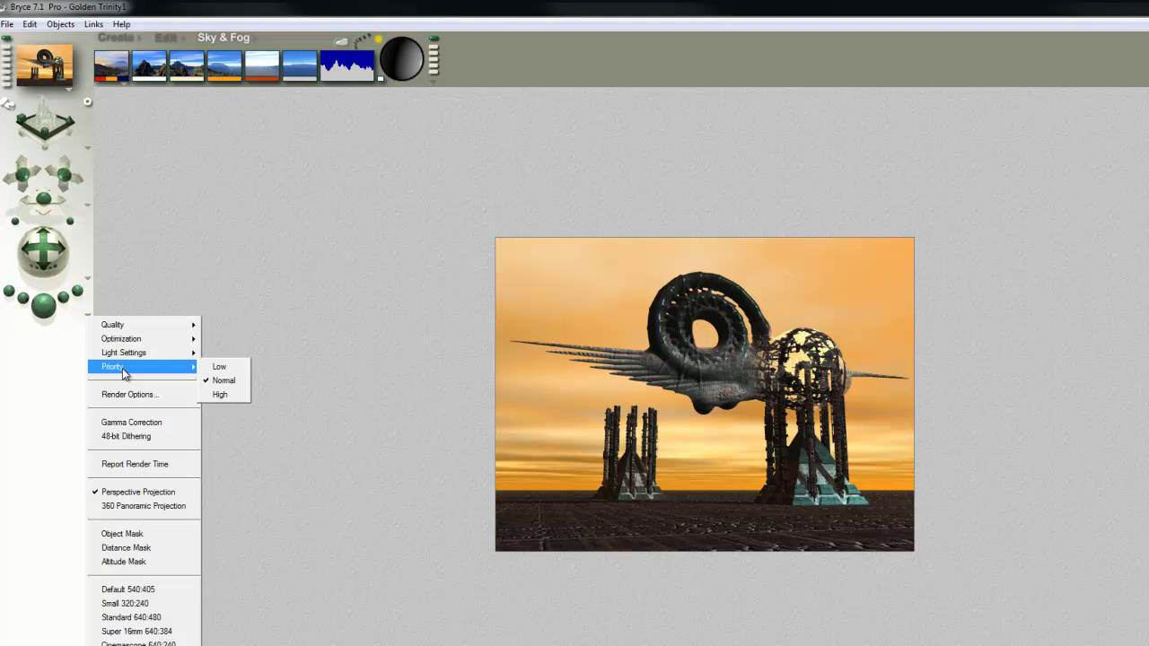
left_click(223, 394)
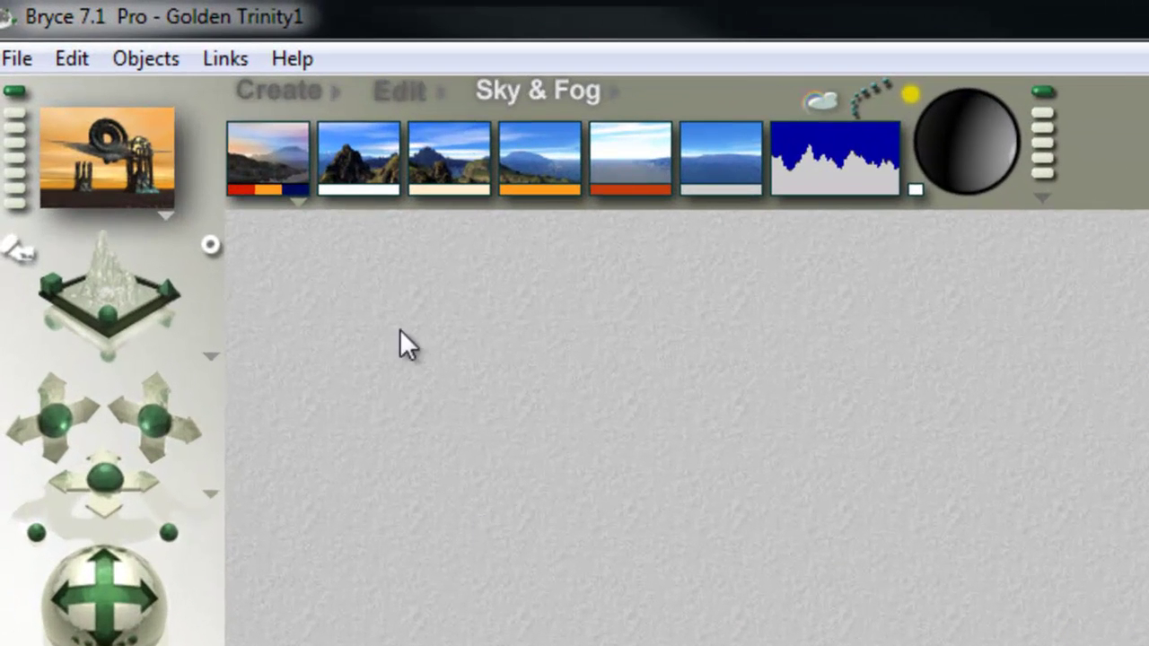
- Turn the sky's atmosphere off and disable the sun light in the Sky Lab
left_click(294, 203)
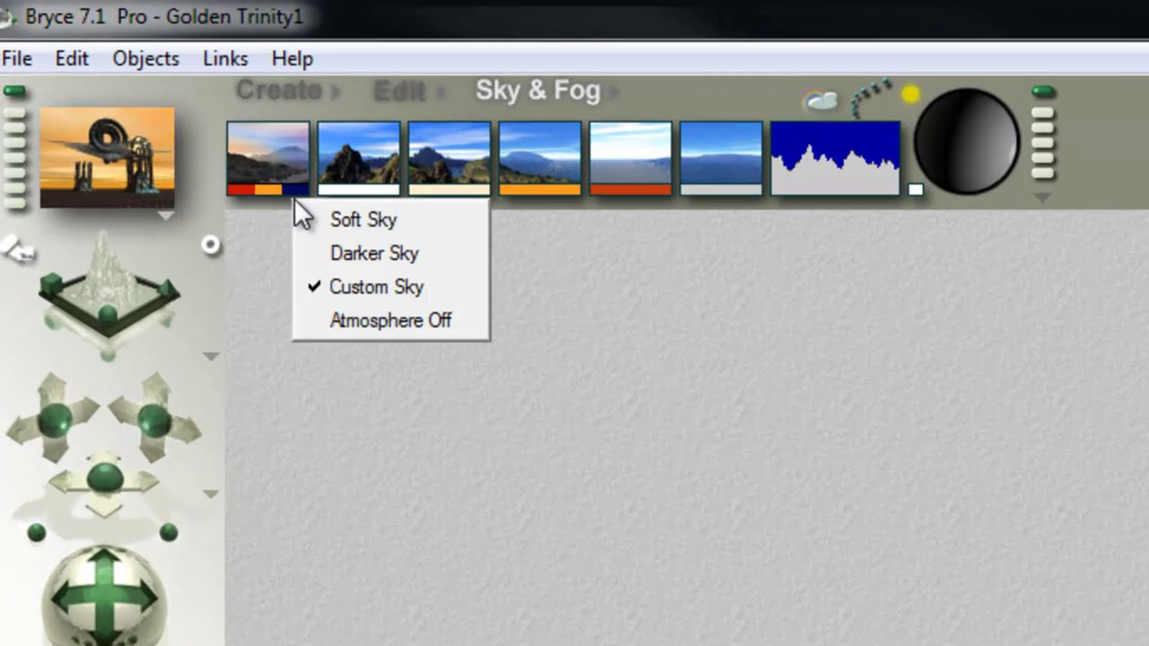
left_click(380, 314)
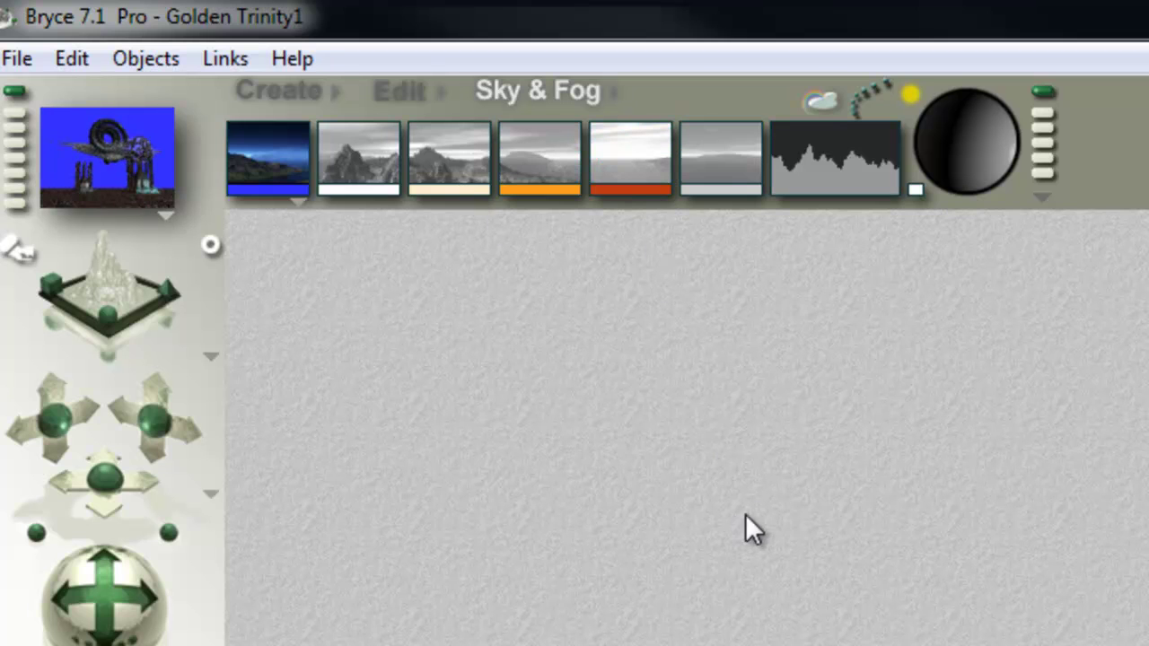
left_click(815, 100)
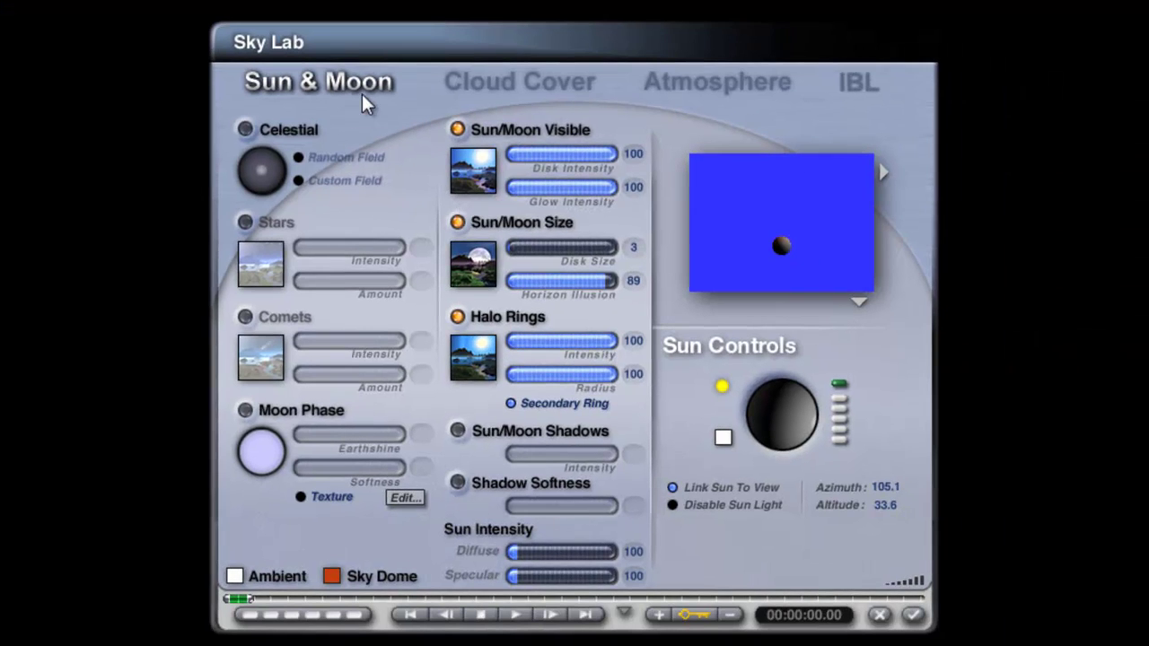
left_click(674, 505)
left_click(913, 614)
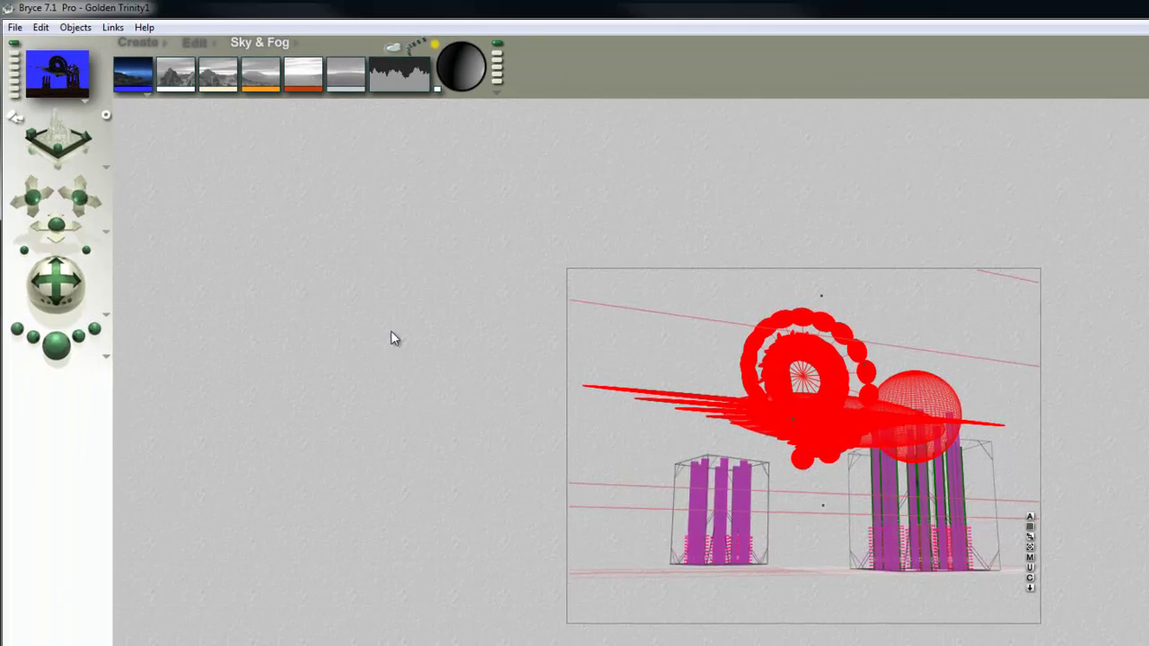
- Change the background colour of the atmosphere-free sky to white and render the scene
left_click(142, 88)
left_click_drag(143, 88, 164, 88)
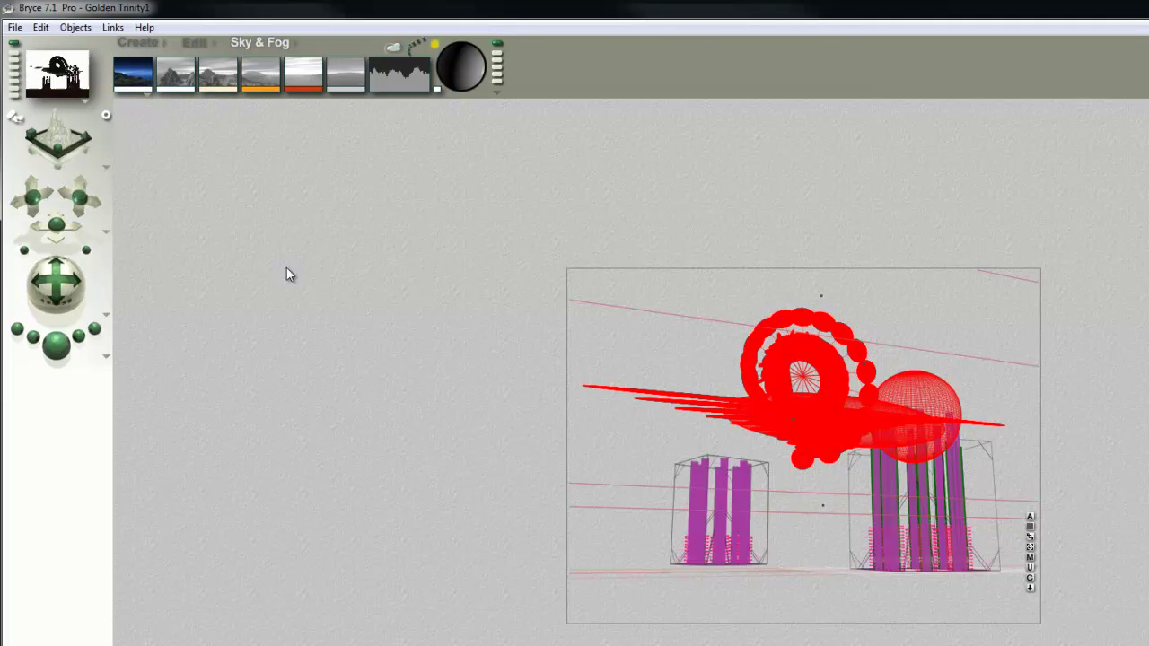
left_click(56, 345)
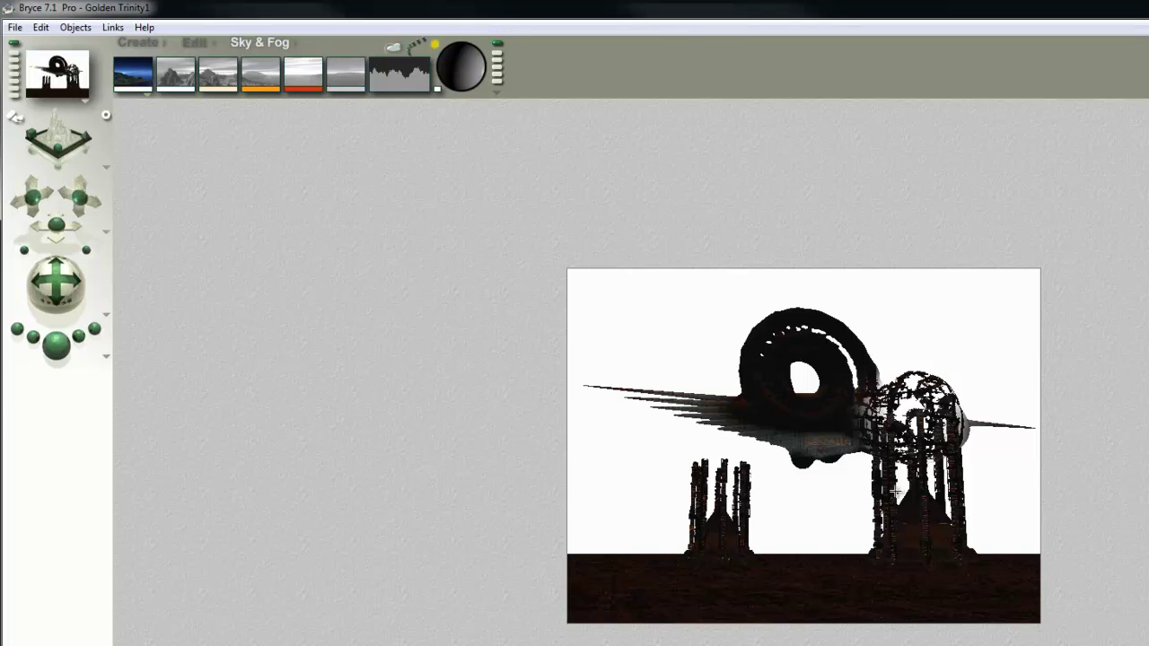
left_click(354, 405)
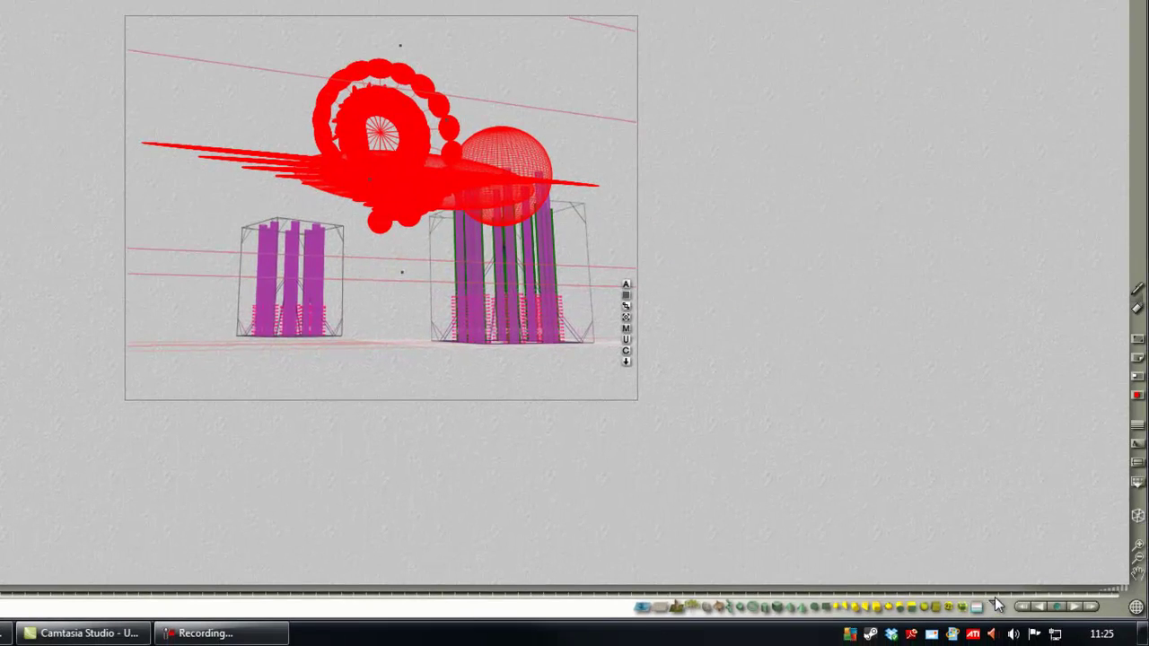
- Select all objects in the scene and reset their material to the plain default with Diffusion at 0
left_click(995, 597)
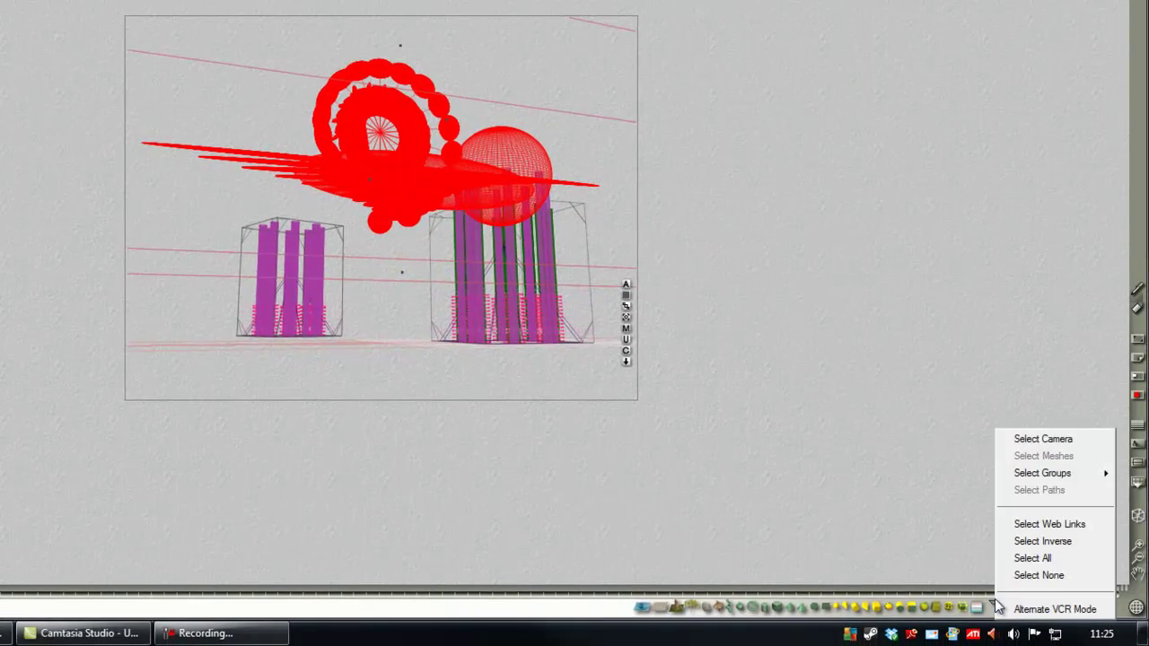
left_click(1032, 558)
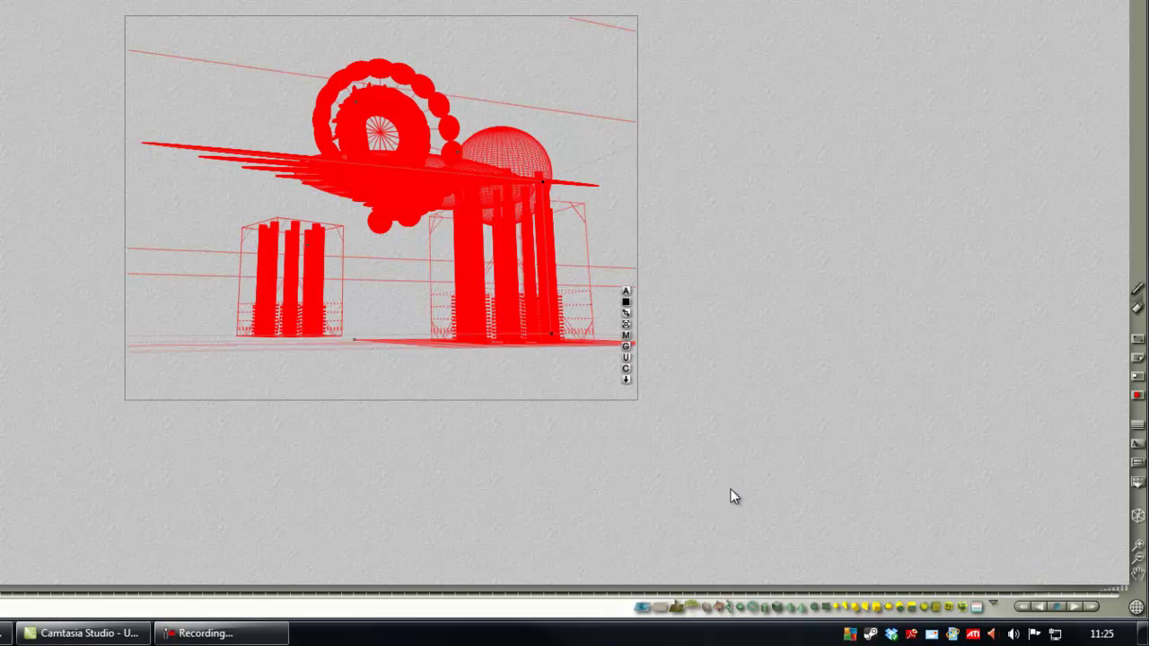
left_click(629, 334)
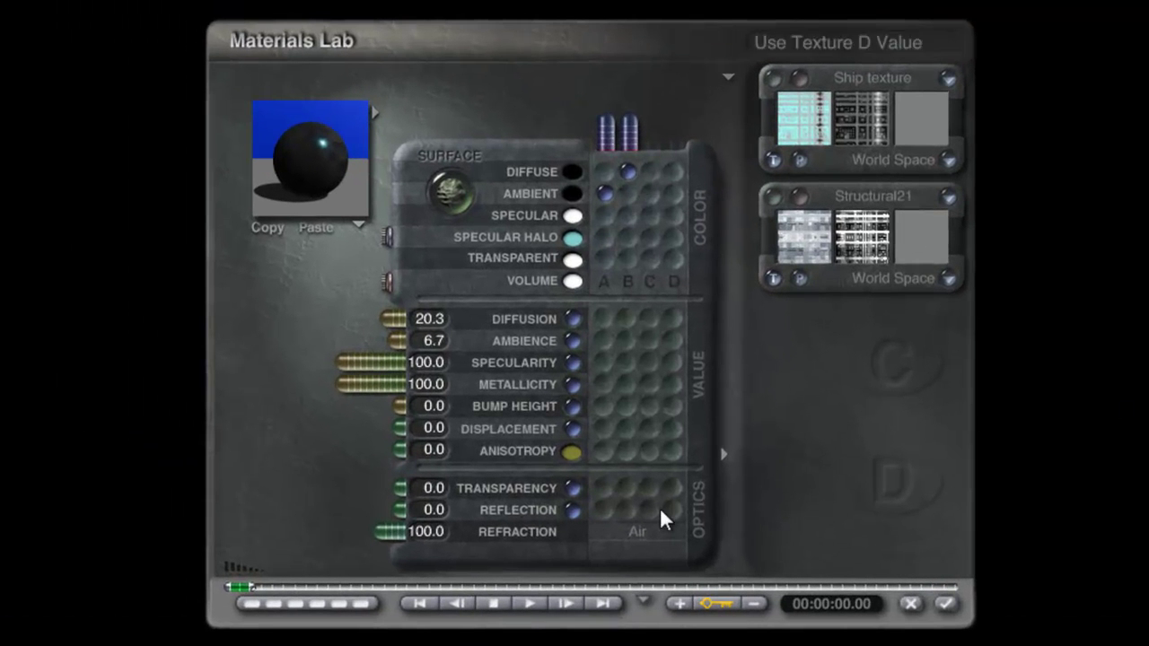
left_click(387, 280)
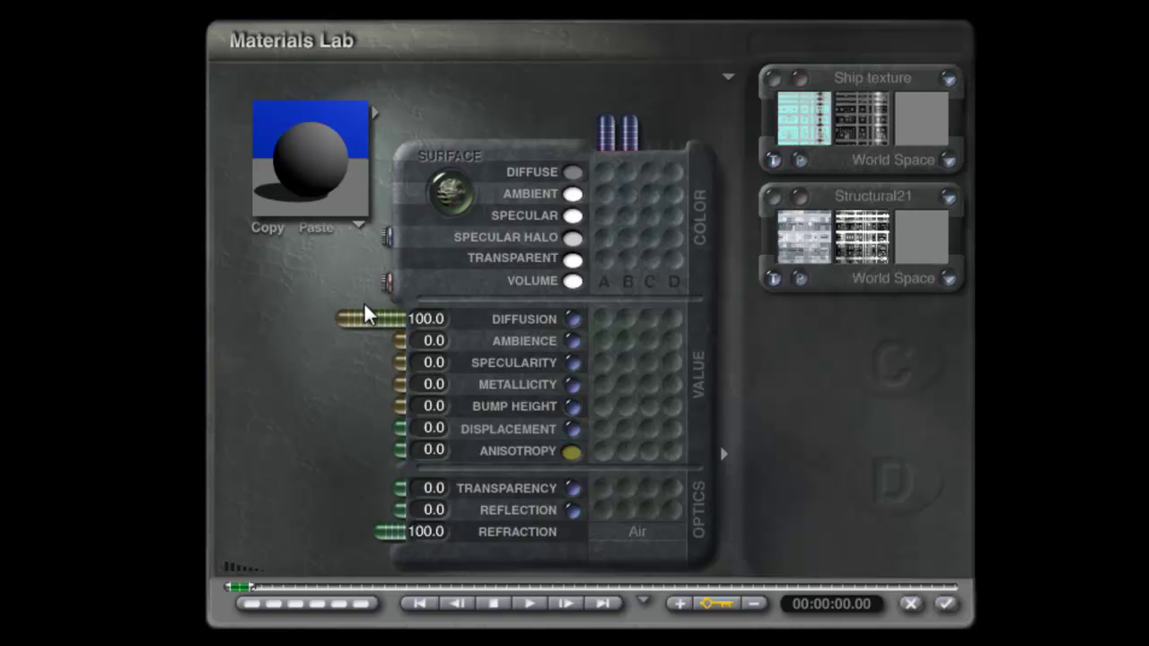
left_click_drag(351, 324, 443, 325)
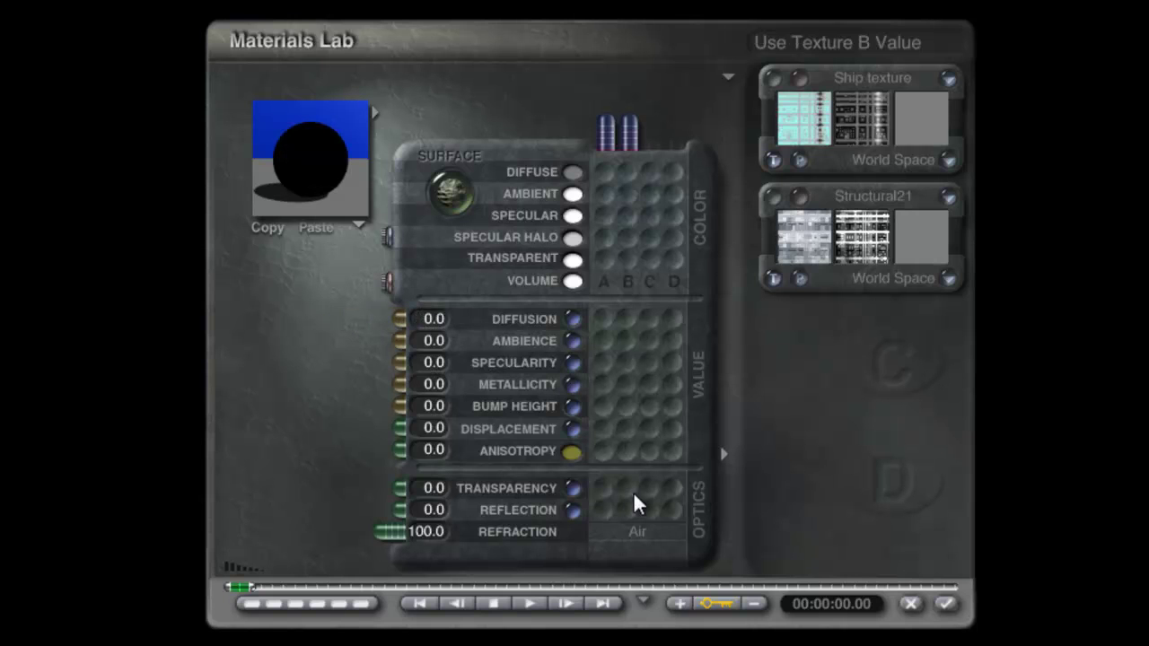
- Set the material's Specular Halo colour to white and its Reflection to 100, and apply it to the selected objects
left_click(571, 239)
left_click_drag(698, 326, 833, 332)
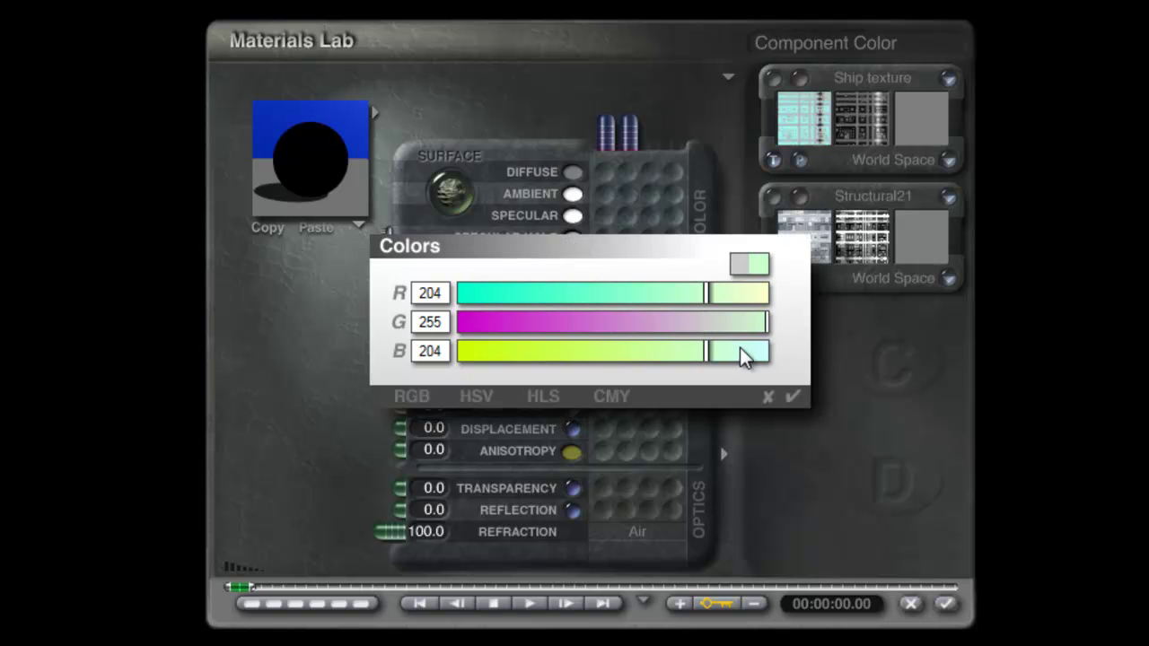
left_click_drag(746, 353, 833, 356)
left_click_drag(767, 298, 802, 300)
left_click(796, 393)
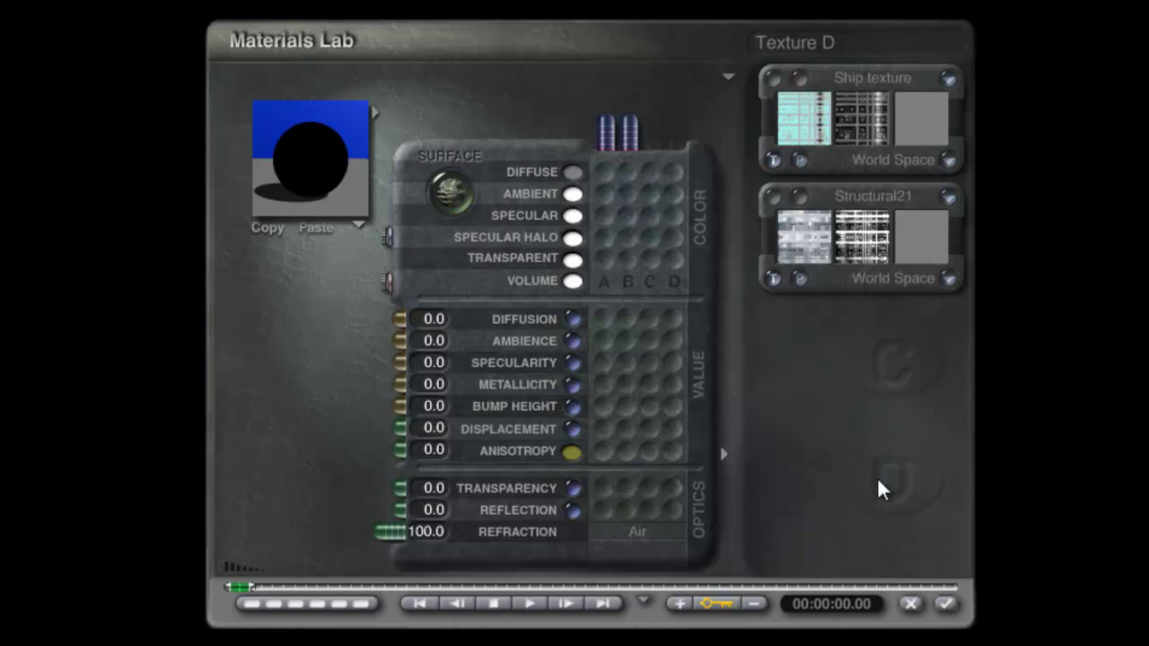
left_click_drag(403, 511, 113, 517)
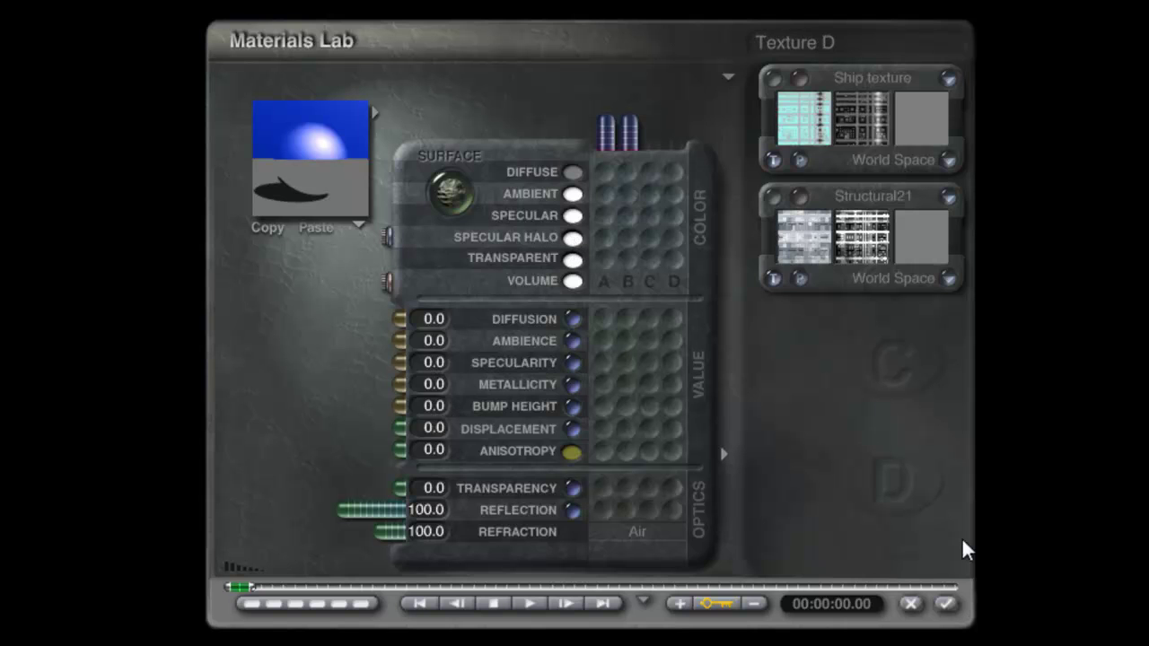
left_click(947, 605)
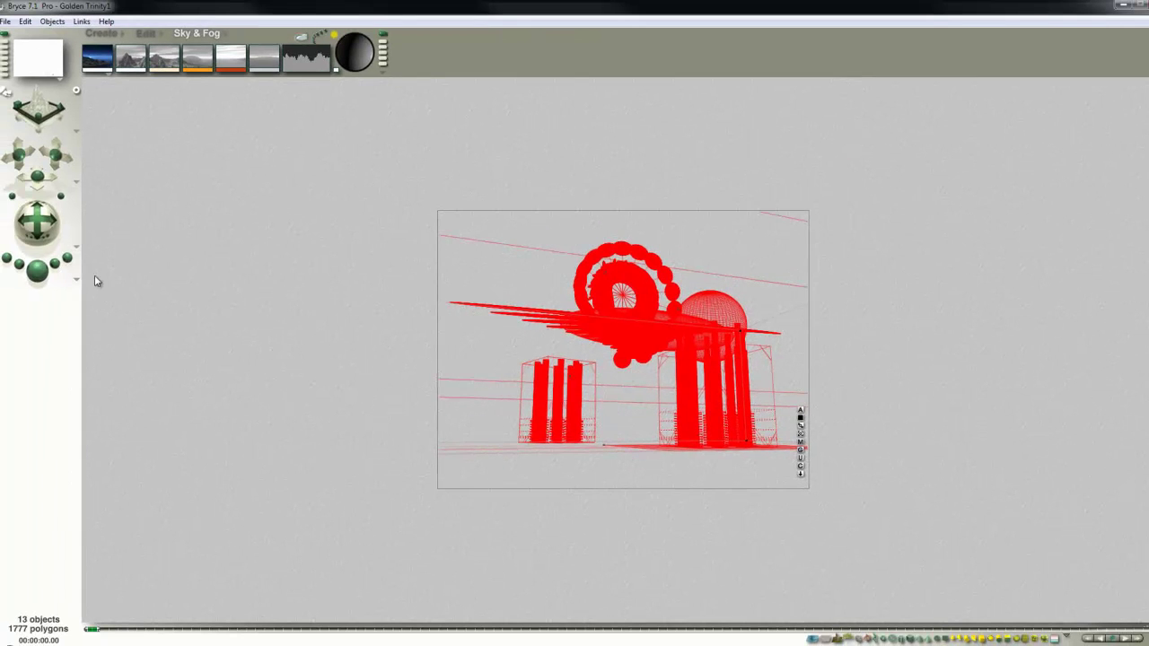
- Set the render quality mode to Premium (Effect AntiAliasing) with 36 rays per pixel
left_click(77, 283)
left_click(116, 347)
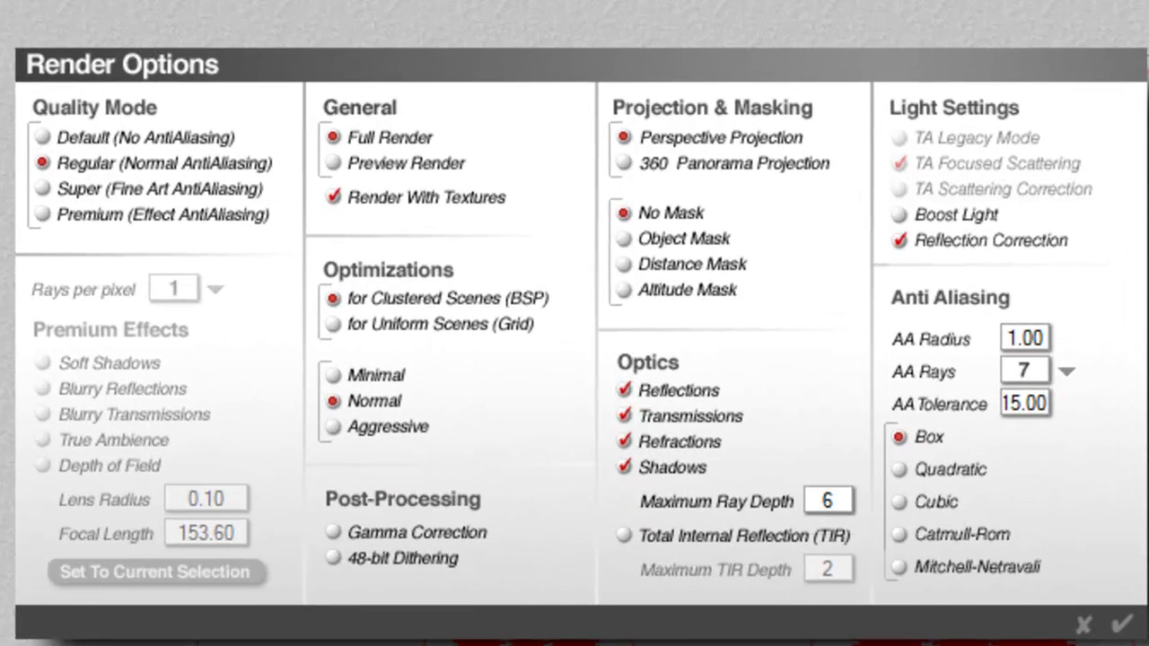
left_click(42, 215)
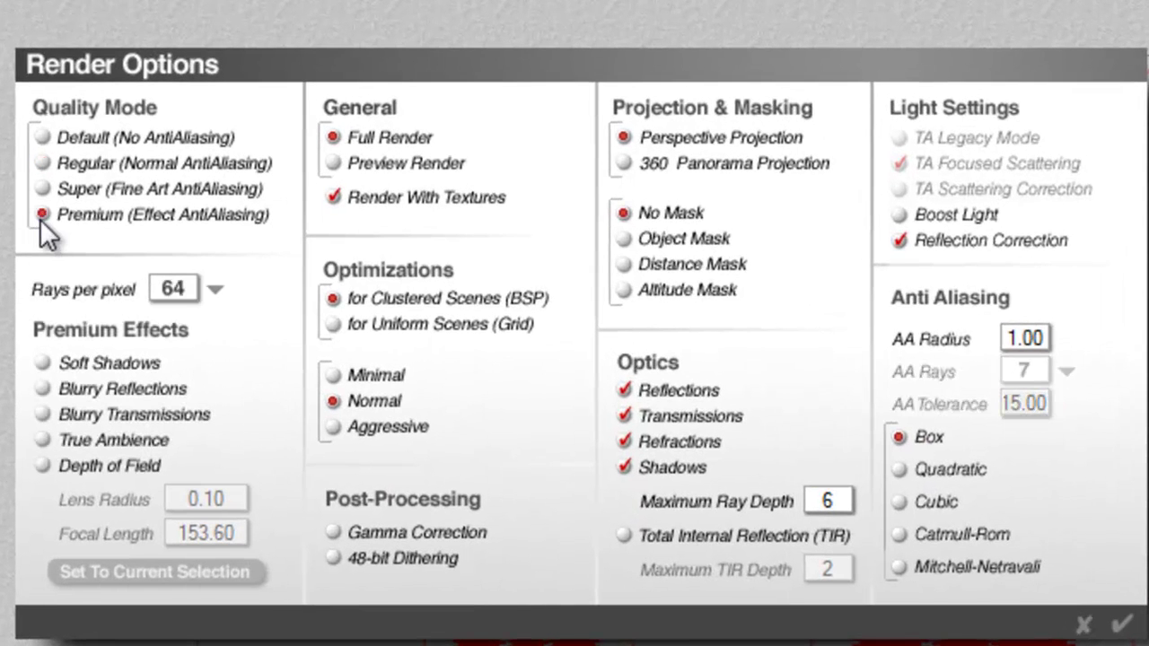
left_click(214, 287)
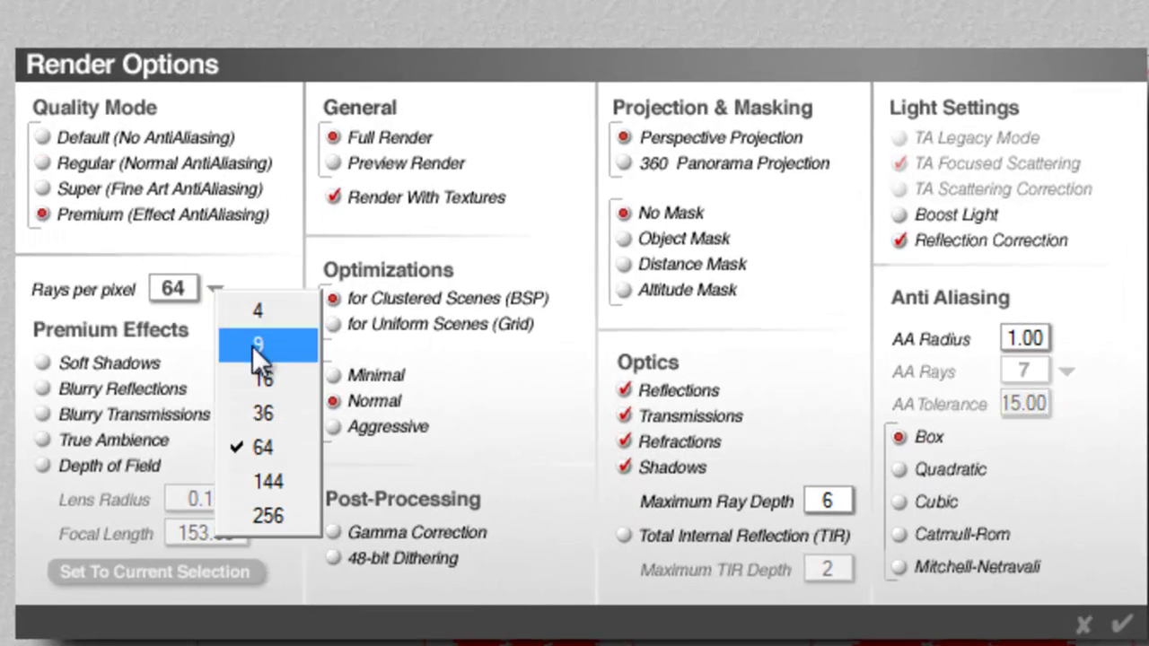
left_click(267, 413)
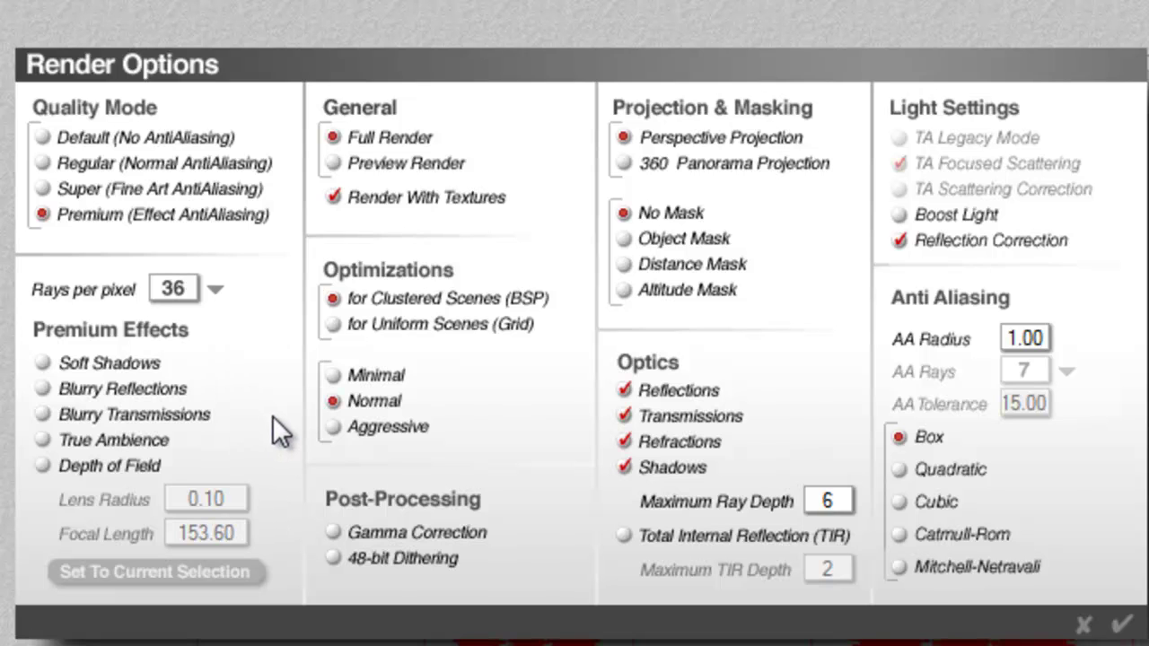
- Enable Blurry Reflections, set the Maximum Ray Depth to 3 and accept the render options
left_click(43, 389)
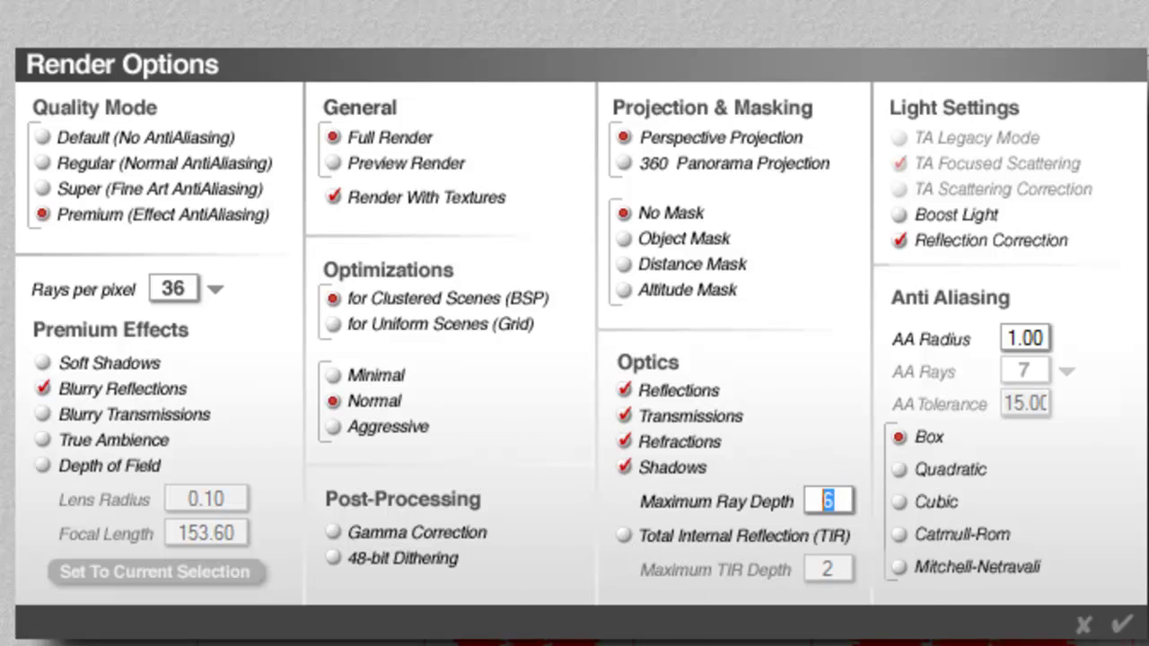
type("3")
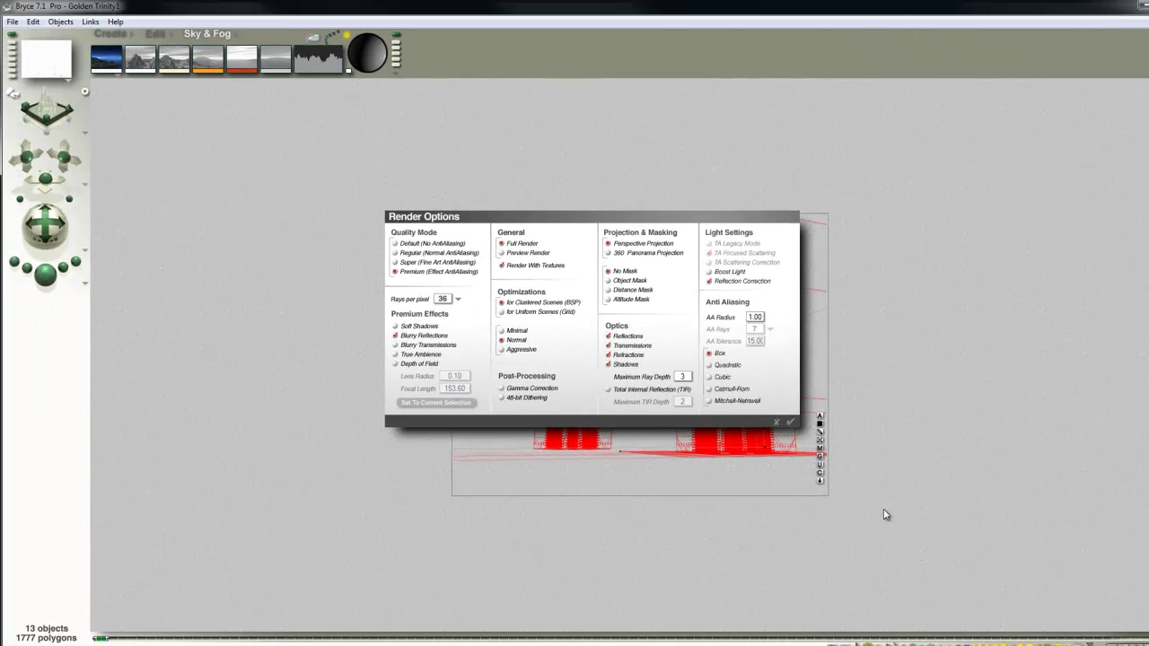
key("Return")
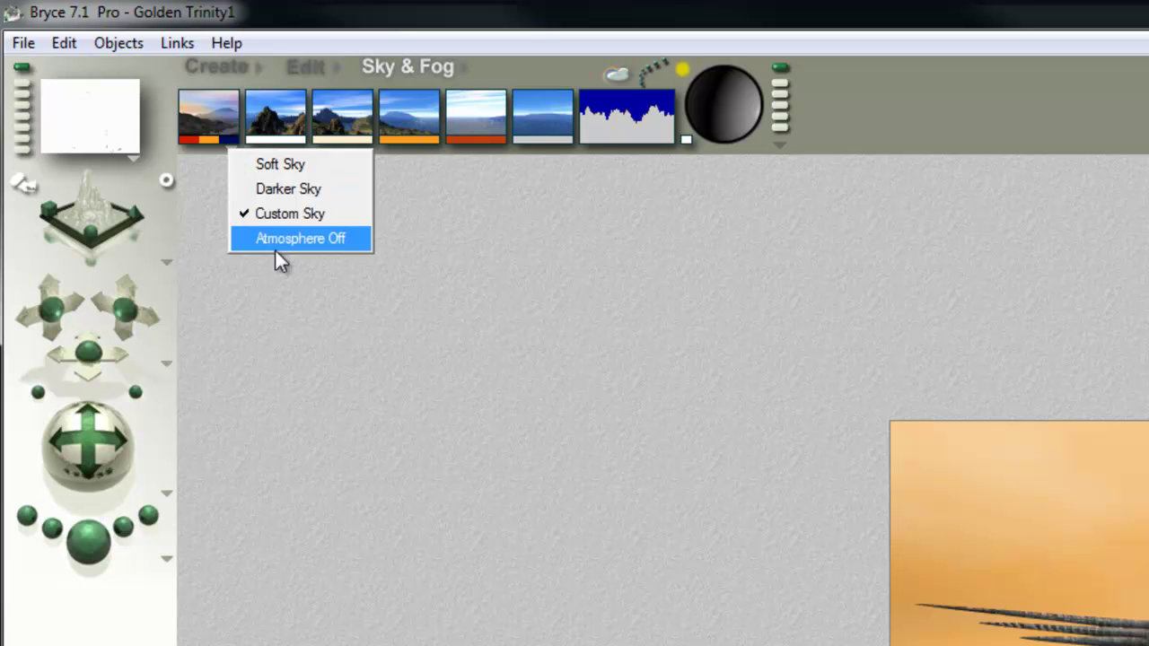
- Switch the restored scene's sky to Atmosphere Off with a white background and disable the sun light
left_click(275, 237)
left_click_drag(227, 135, 293, 134)
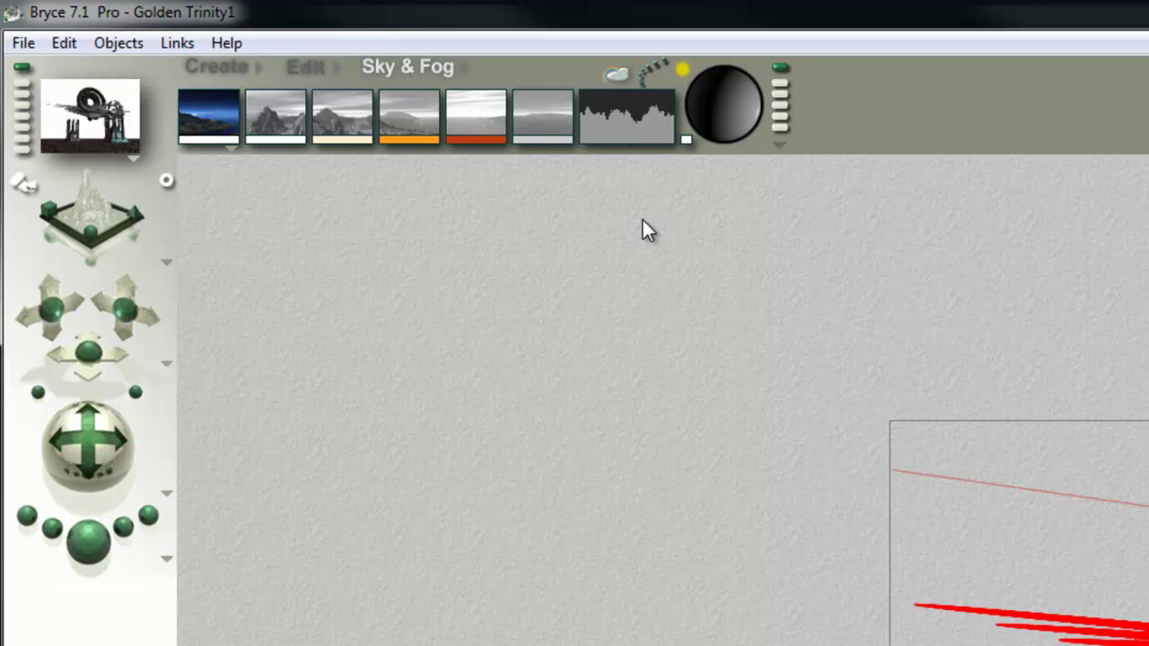
left_click(618, 76)
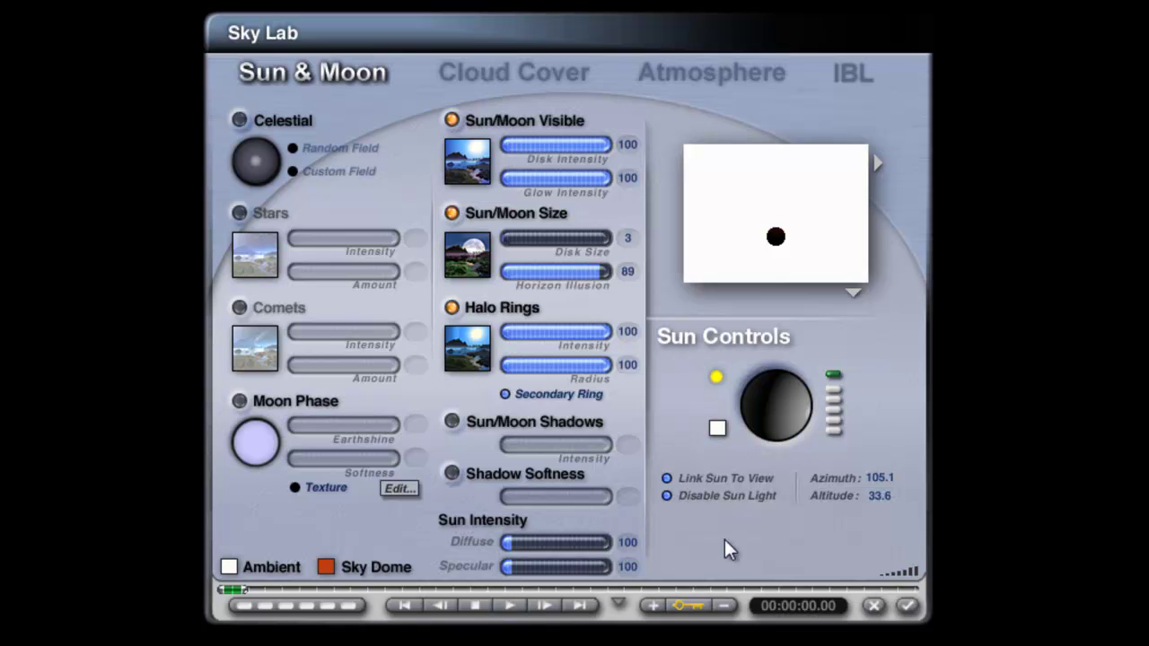
left_click(909, 607)
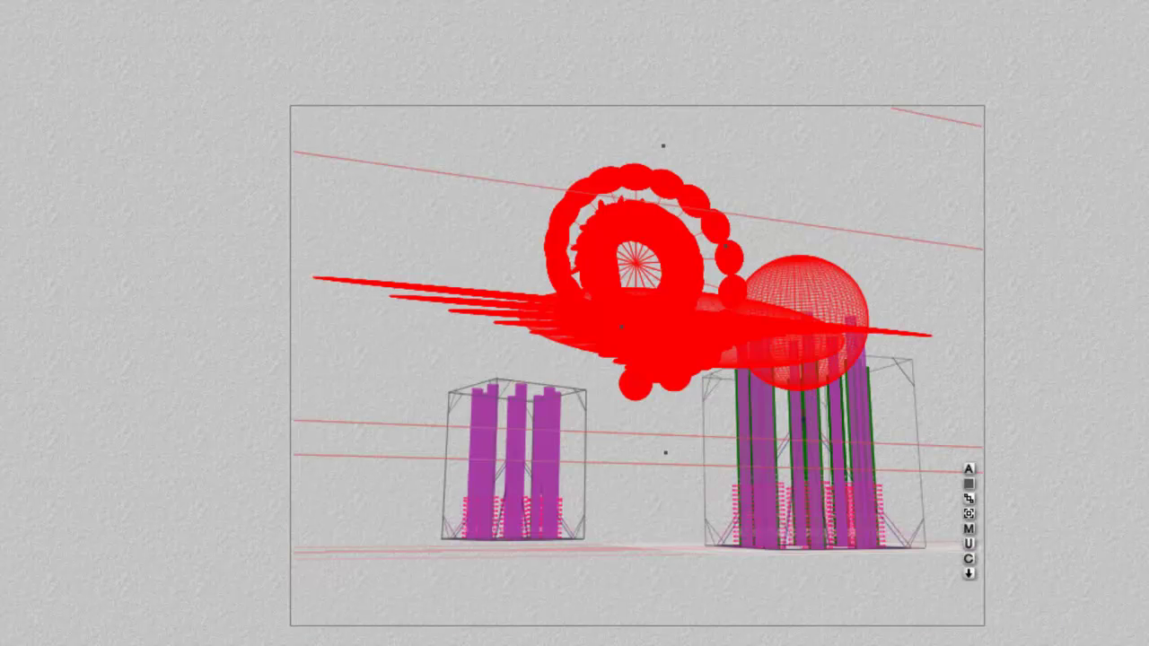
- Select a single object in the scene and set its material's Diffusion, Ambience, Specularity and Metallicity to 0
key("Tab")
left_click(969, 583)
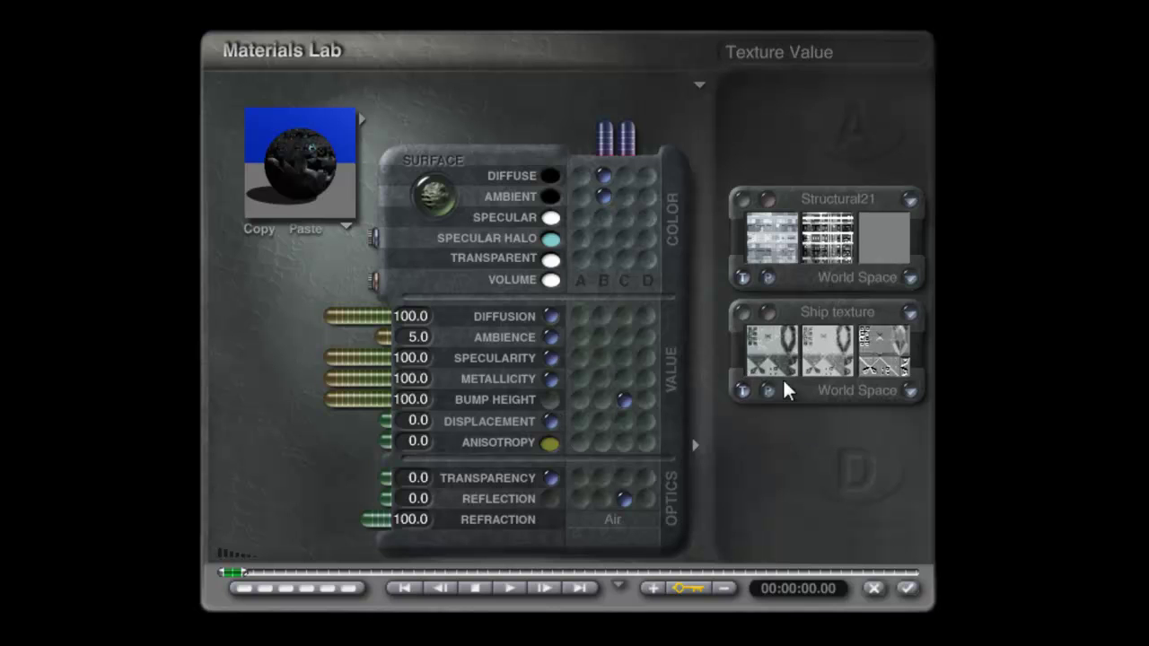
left_click_drag(357, 317, 436, 398)
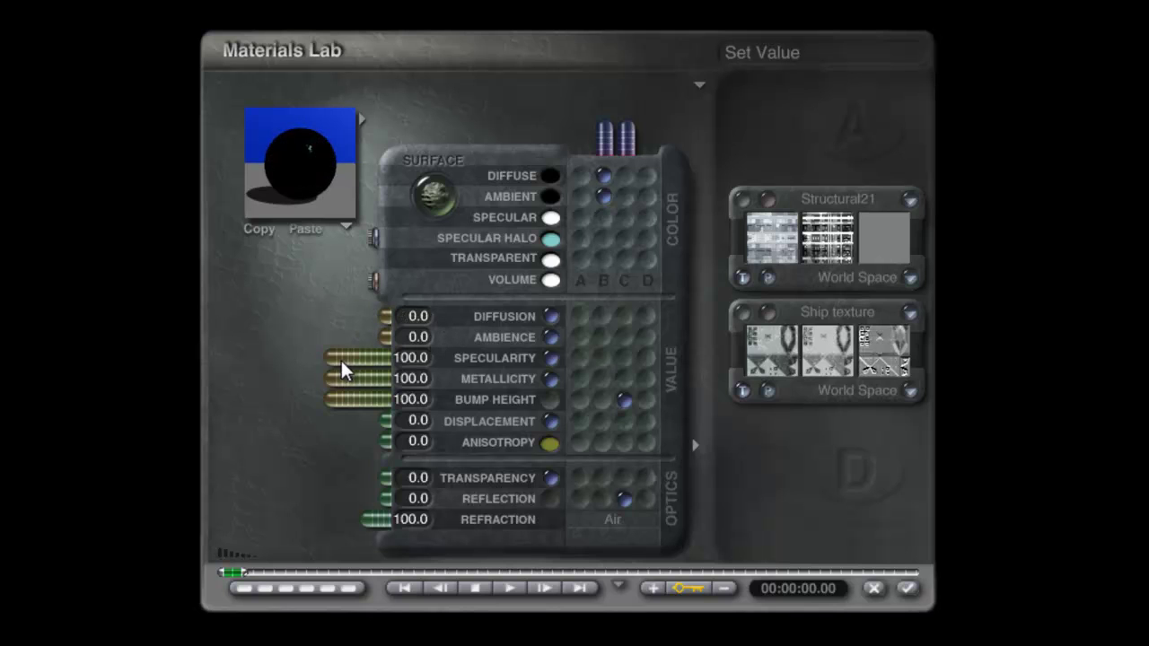
left_click_drag(342, 363, 446, 364)
left_click_drag(345, 379, 457, 377)
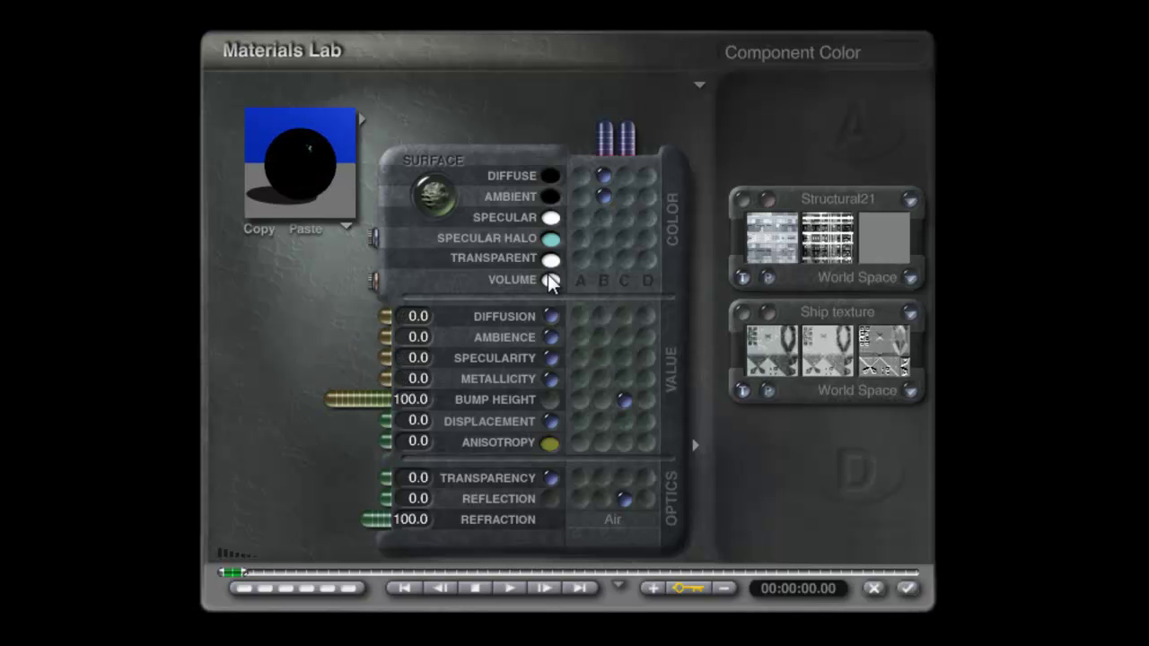
- Set the object's Specular Halo colour to white (R 255, G 255, B 255)
left_click(552, 240)
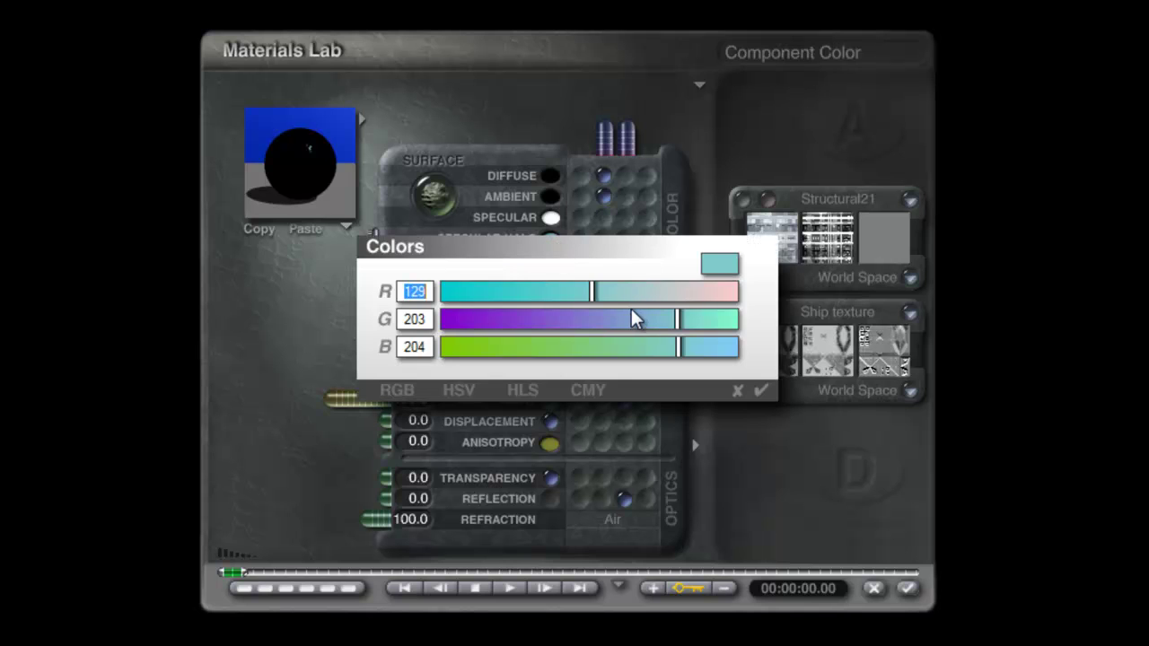
left_click_drag(633, 319, 736, 294)
left_click_drag(725, 344, 736, 346)
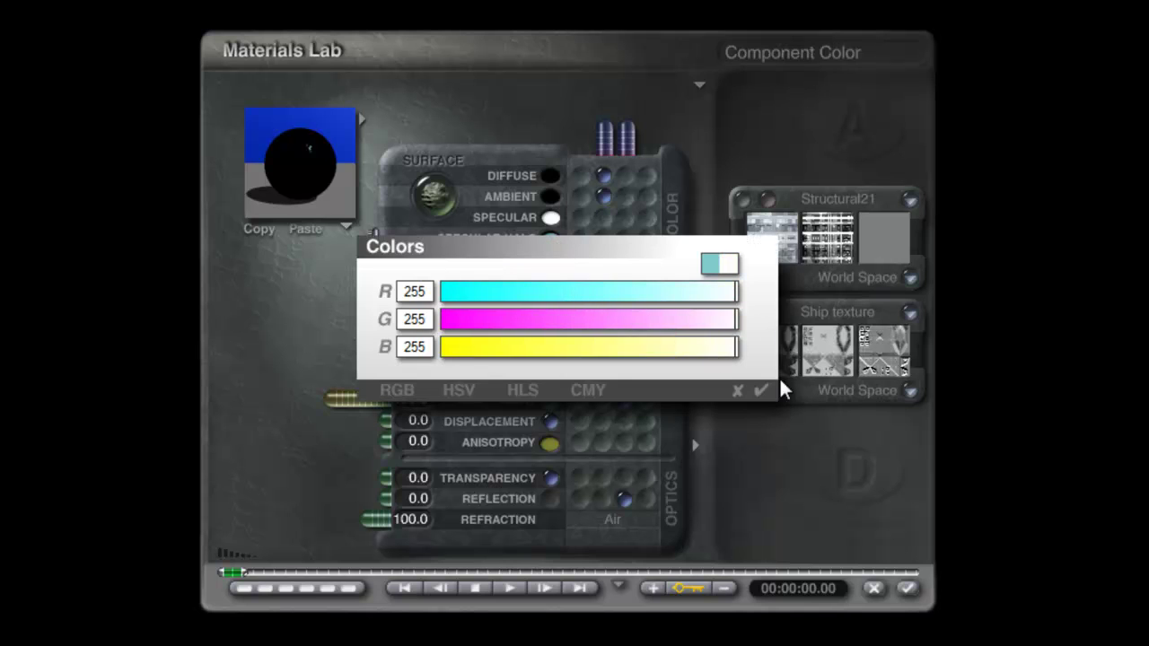
left_click(761, 390)
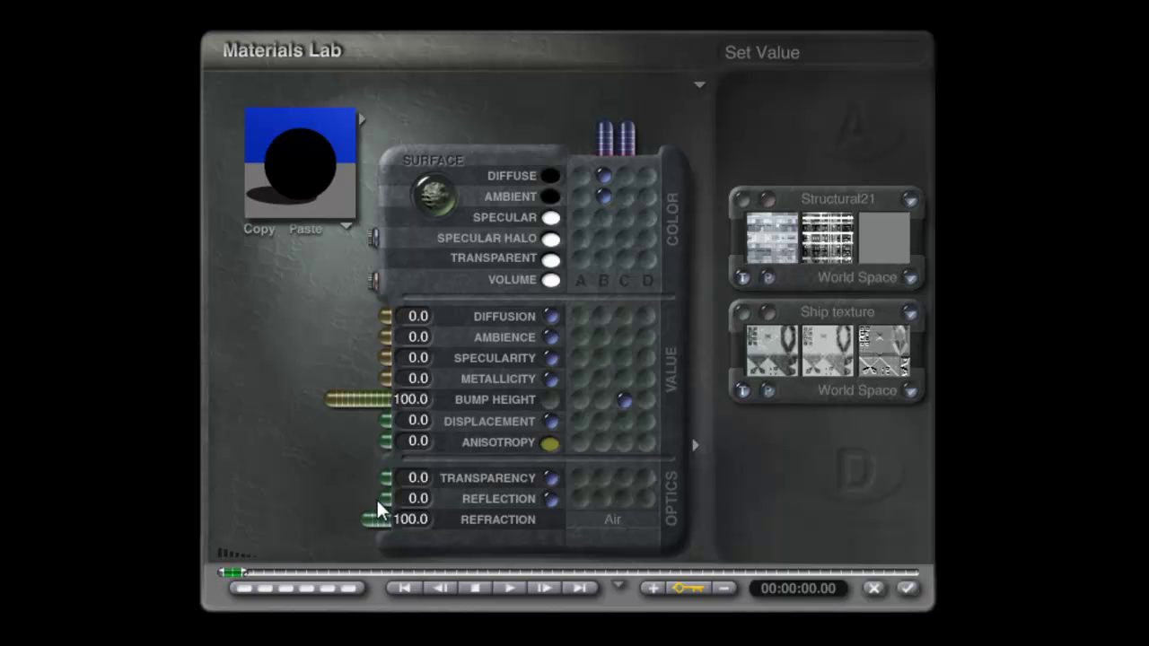
- Set the material's Reflection to 100, refresh the preview and apply the material to the selected object
left_click_drag(382, 499, 239, 511)
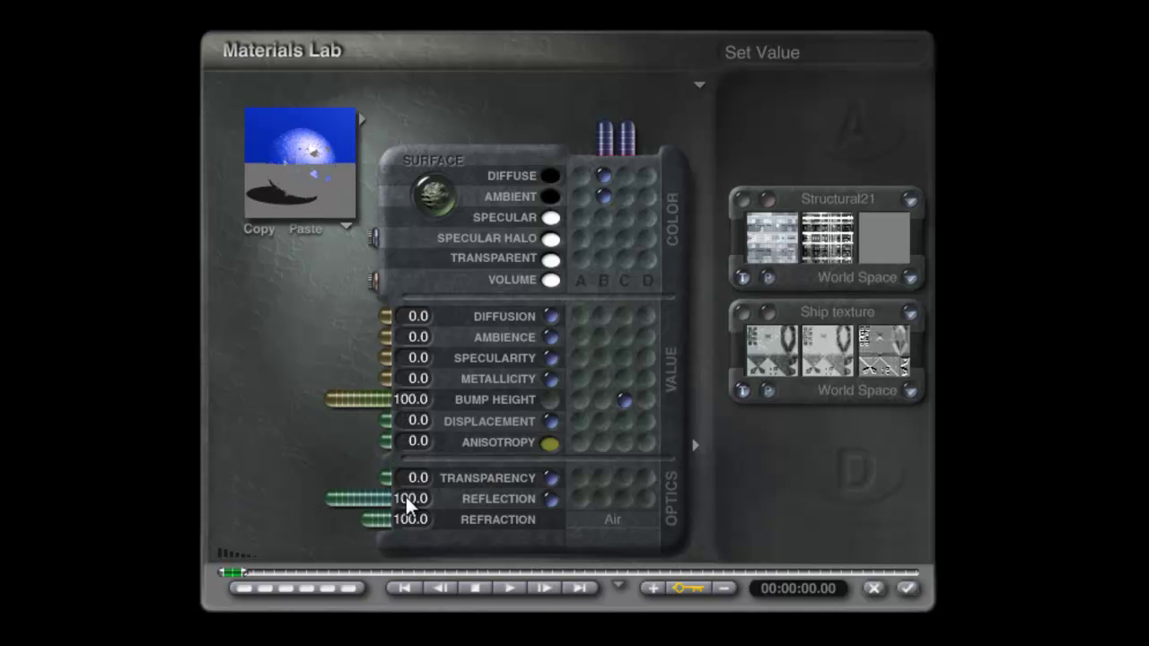
left_click(296, 180)
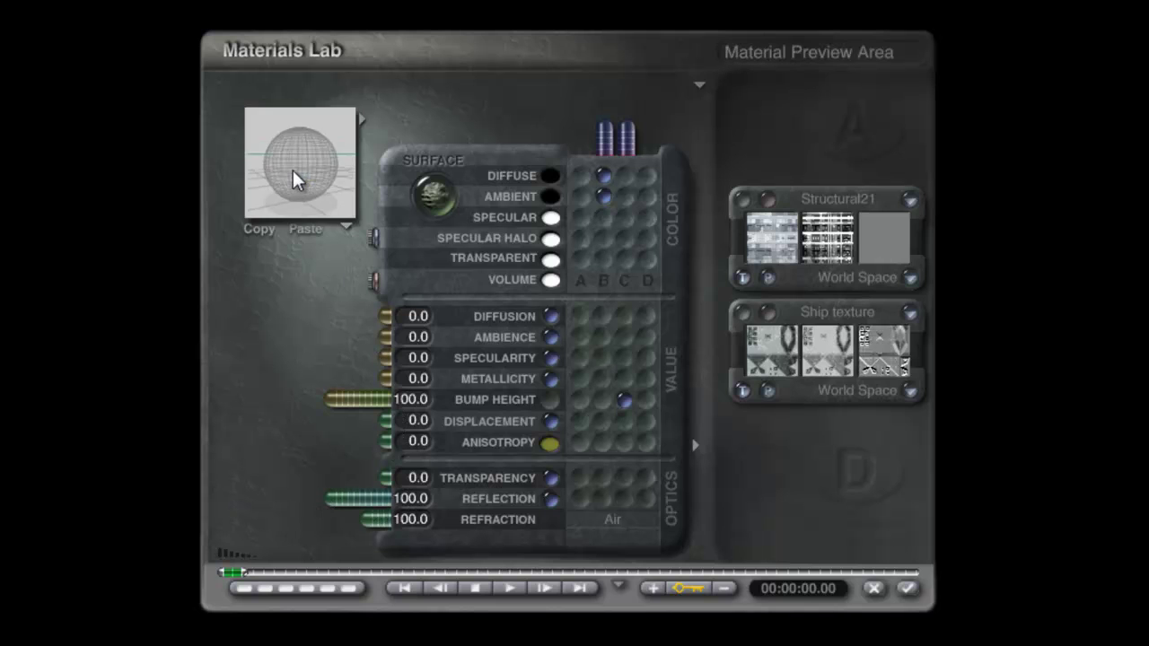
left_click(898, 588)
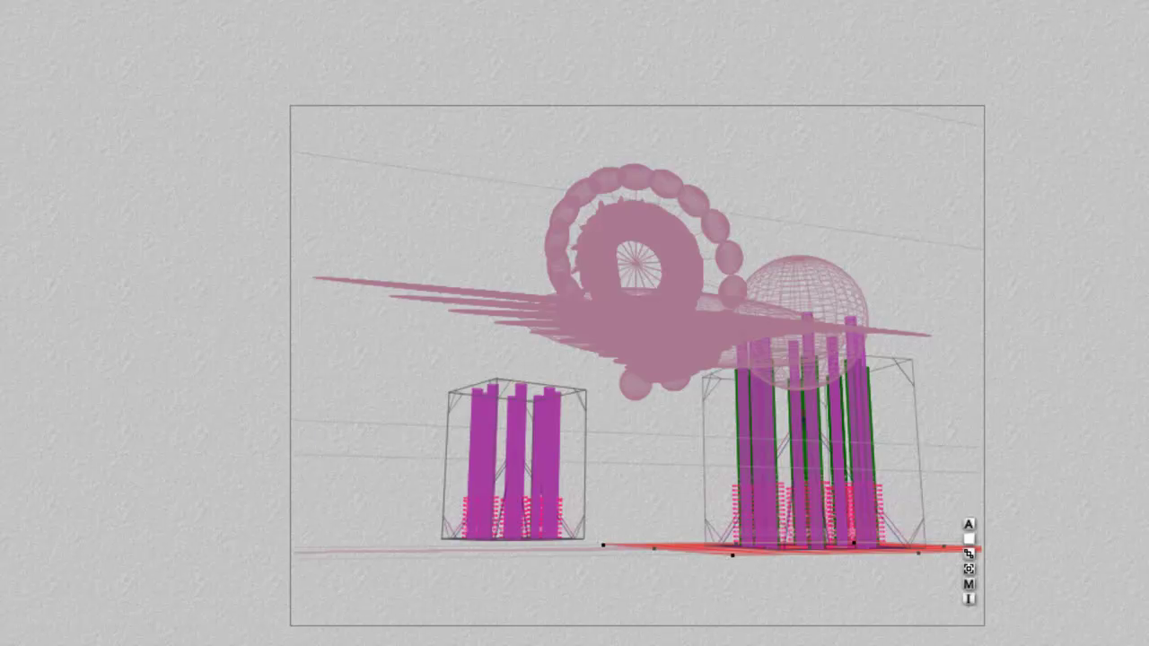
- Configure the render options for Premium quality with 36 rays per pixel, Blurry Reflections enabled and a Maximum Ray Depth of 3
key("ctrl+alt+r")
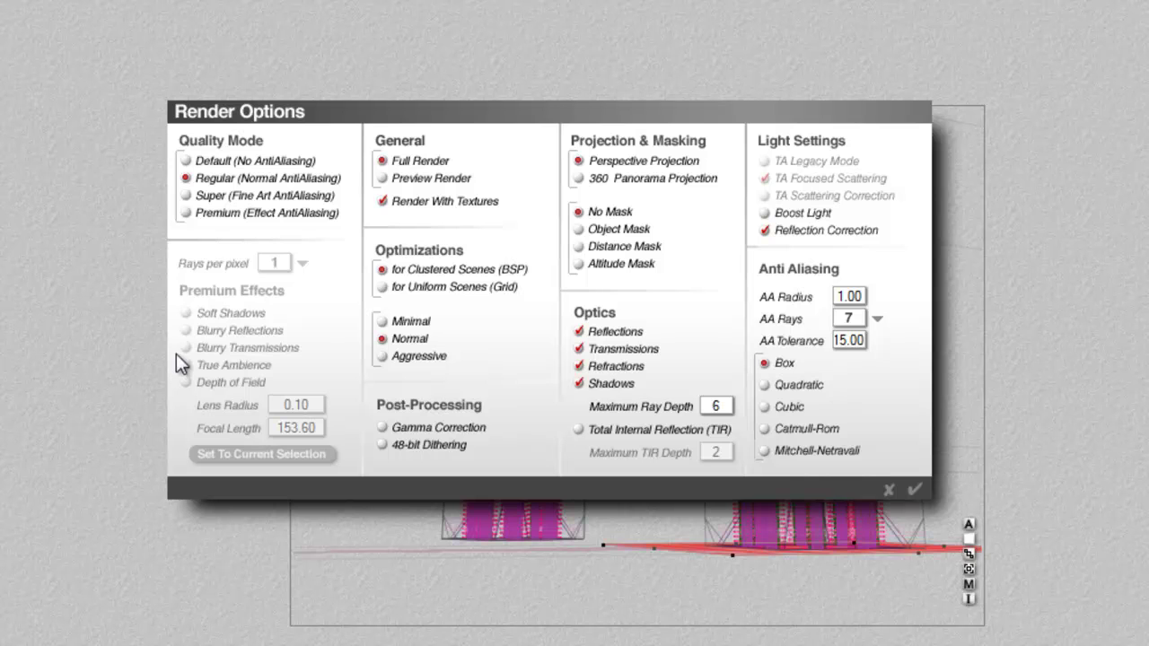
left_click(193, 212)
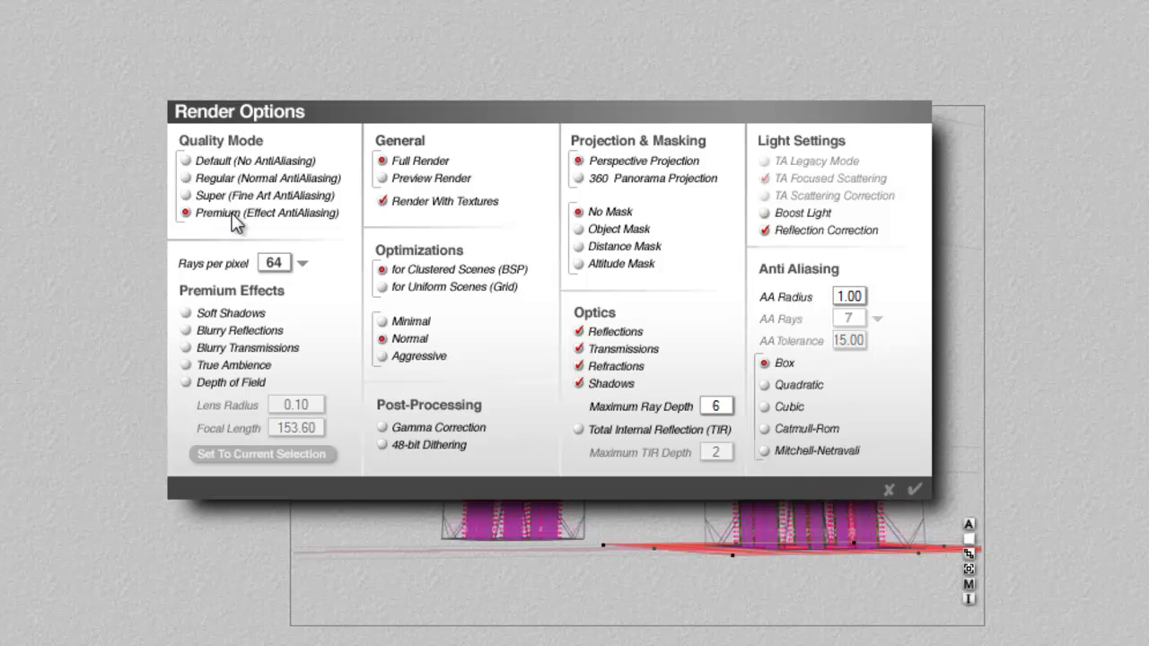
left_click(304, 264)
left_click(332, 350)
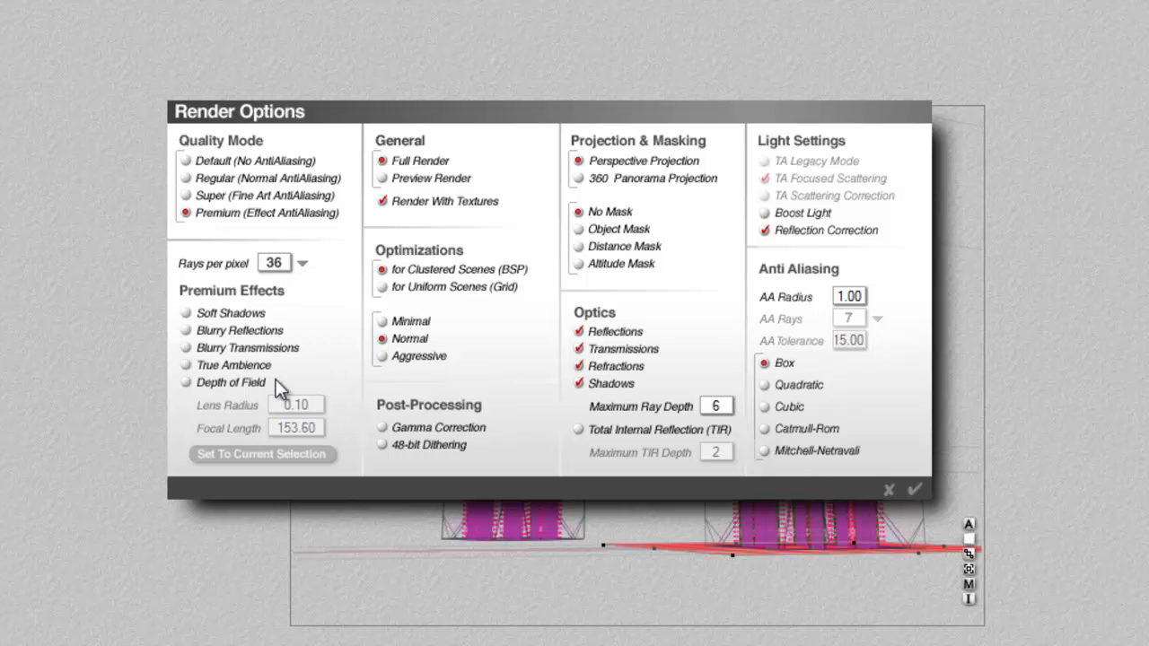
left_click(186, 330)
type("3")
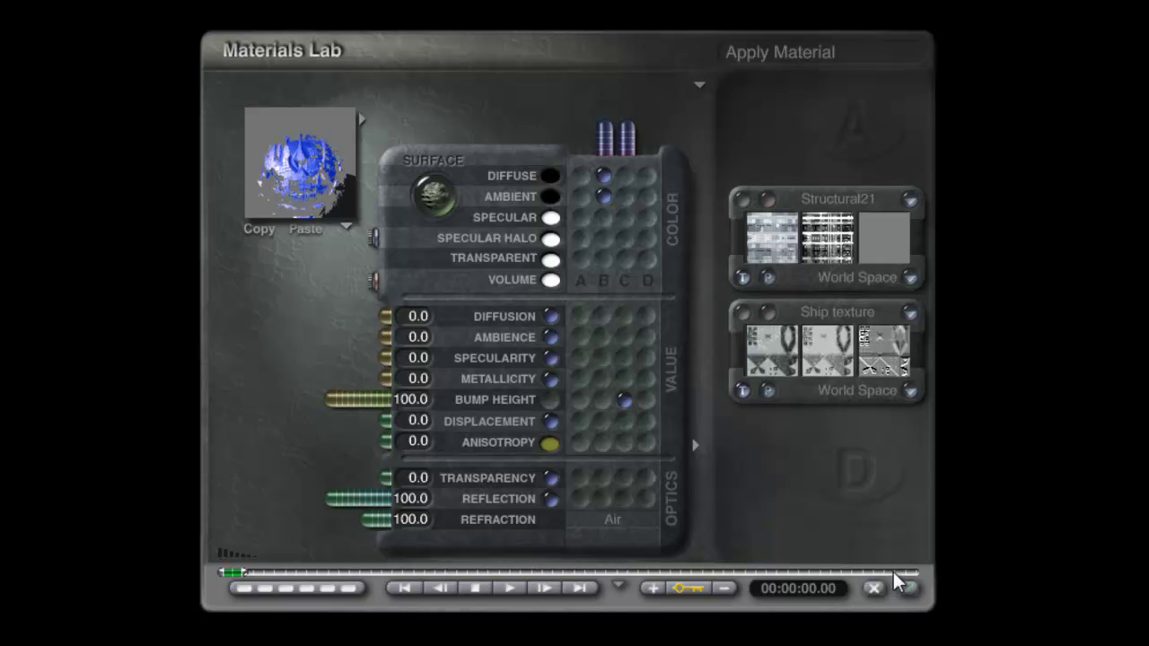
- Try driving Reflection with texture C while detaching Bump Height from its texture and setting it to 0
left_click(624, 499)
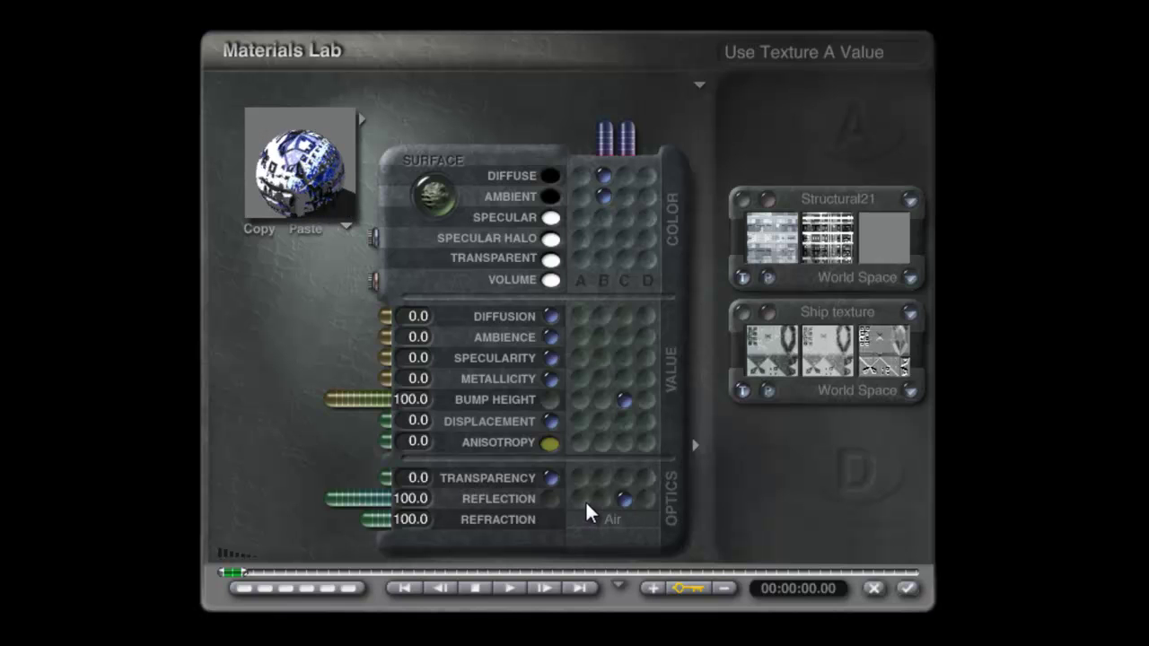
left_click(550, 401)
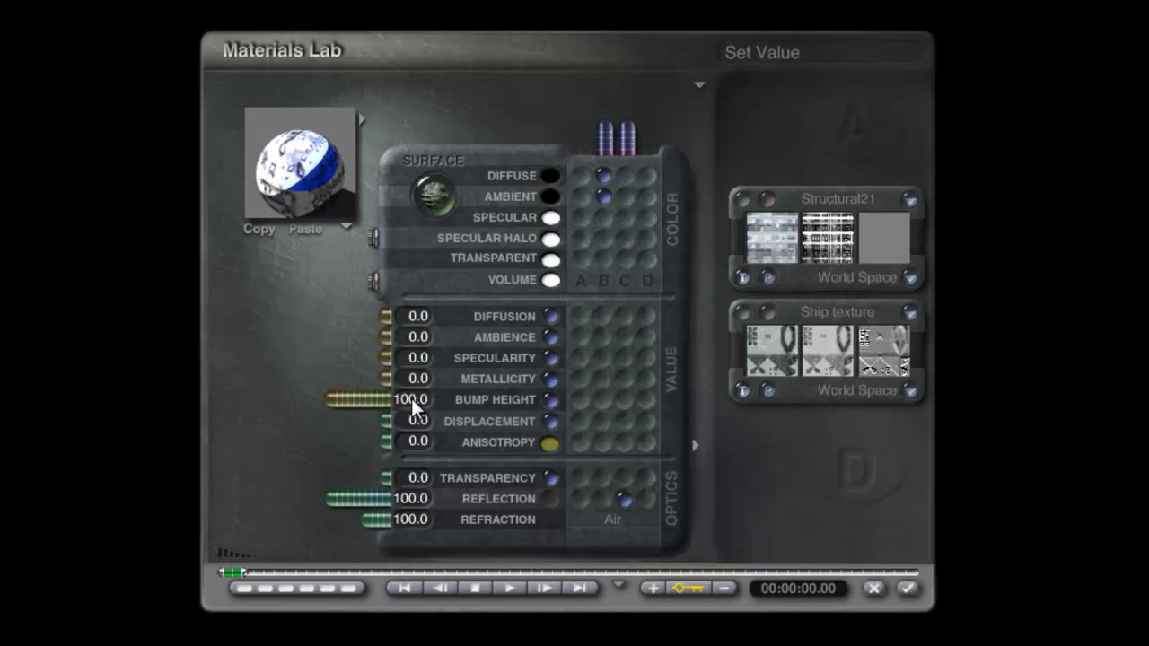
left_click(412, 400)
type("0")
key("Return")
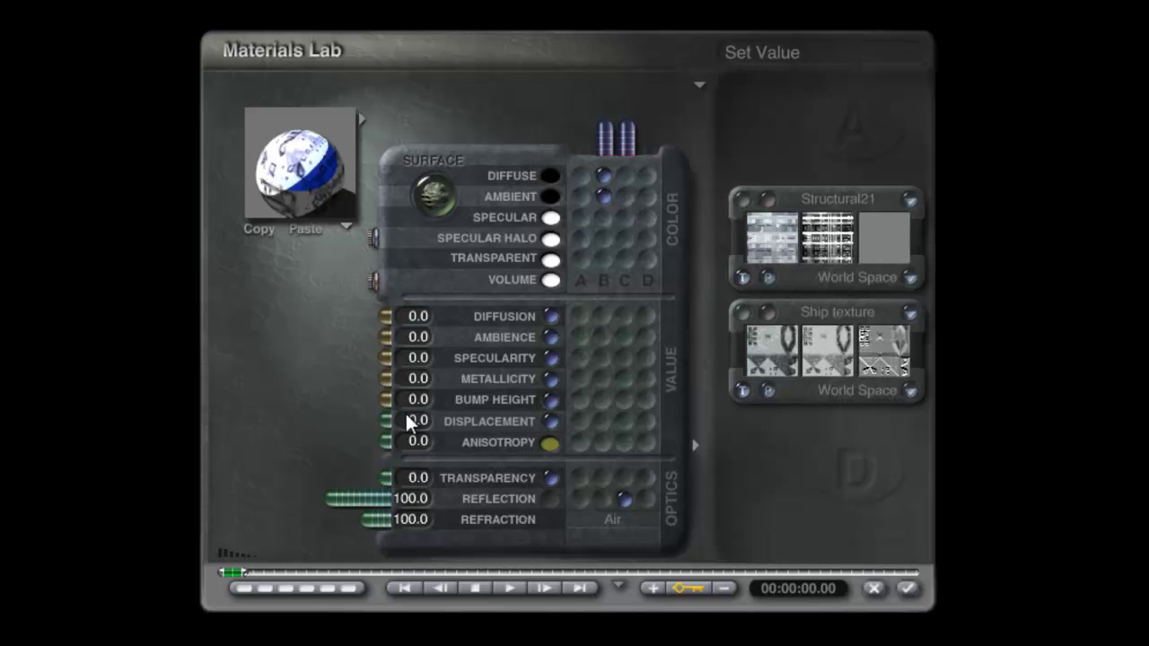
- Restore Bump Height to 100 driven by texture C, and detach Reflection from its texture with a value of 100
left_click_drag(378, 400, 319, 400)
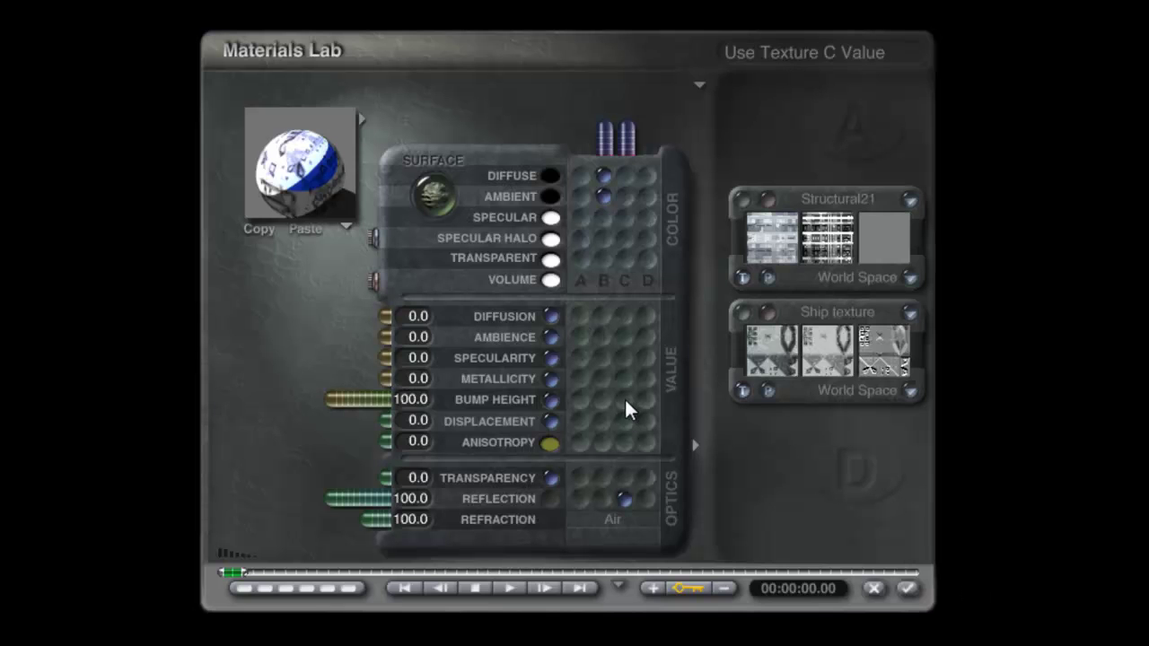
left_click(624, 401)
left_click_drag(352, 498, 409, 500)
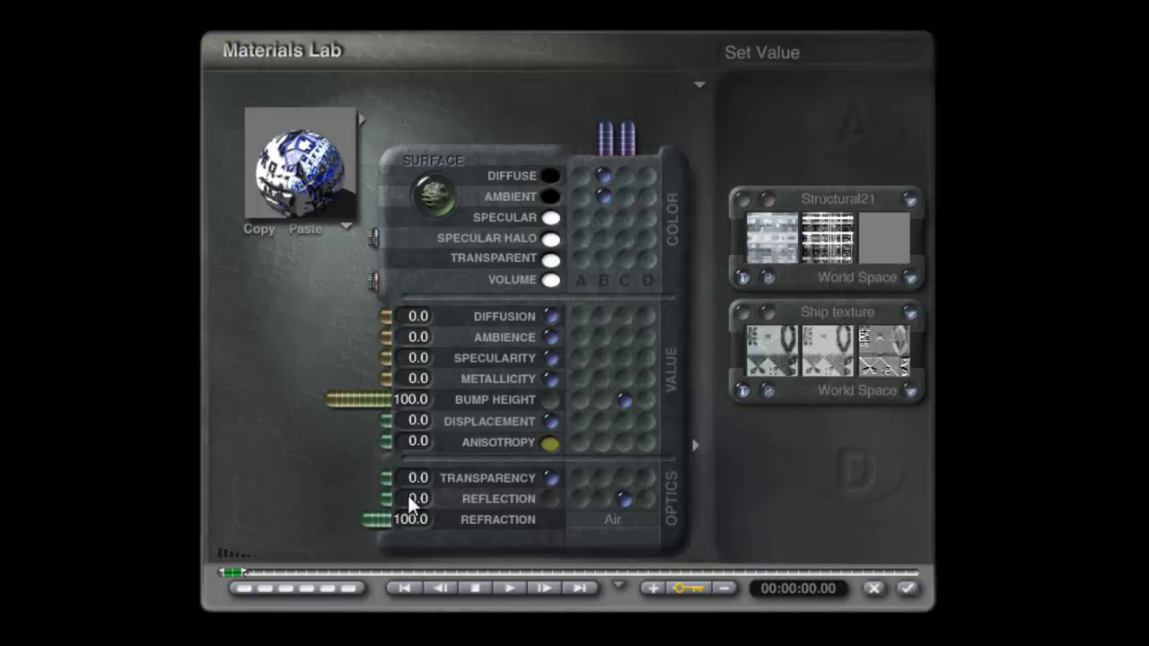
left_click(548, 500)
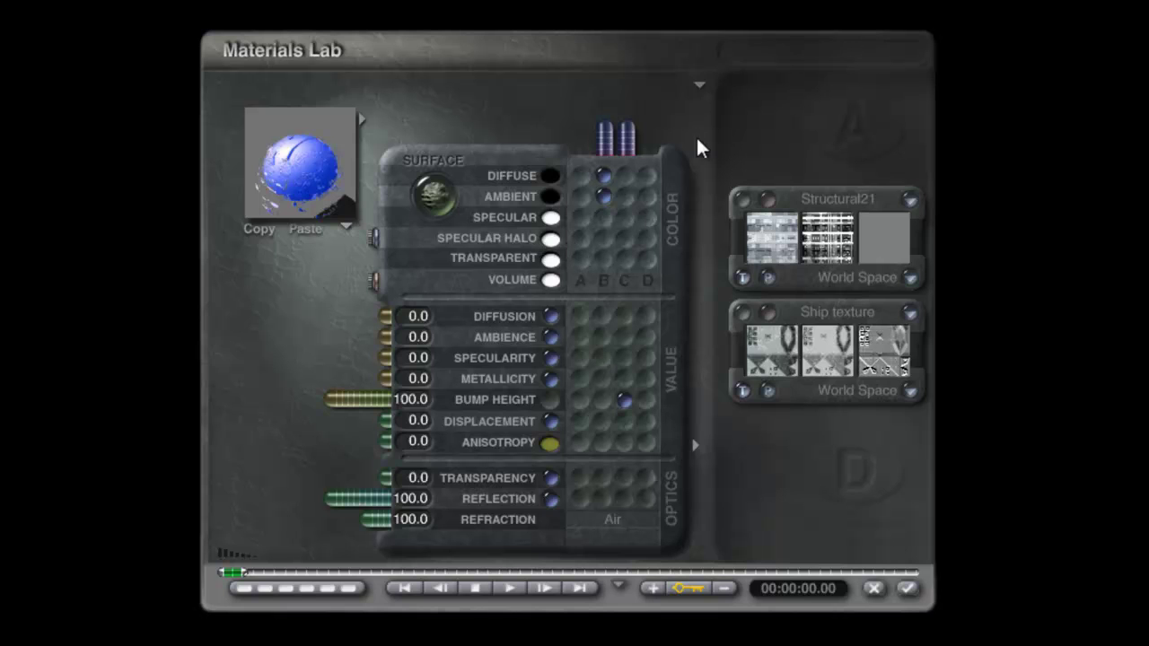
- Set the Specular Halo colour in the HLS colour model to a lightness of 127 and accept it
left_click(699, 85)
left_click(633, 92)
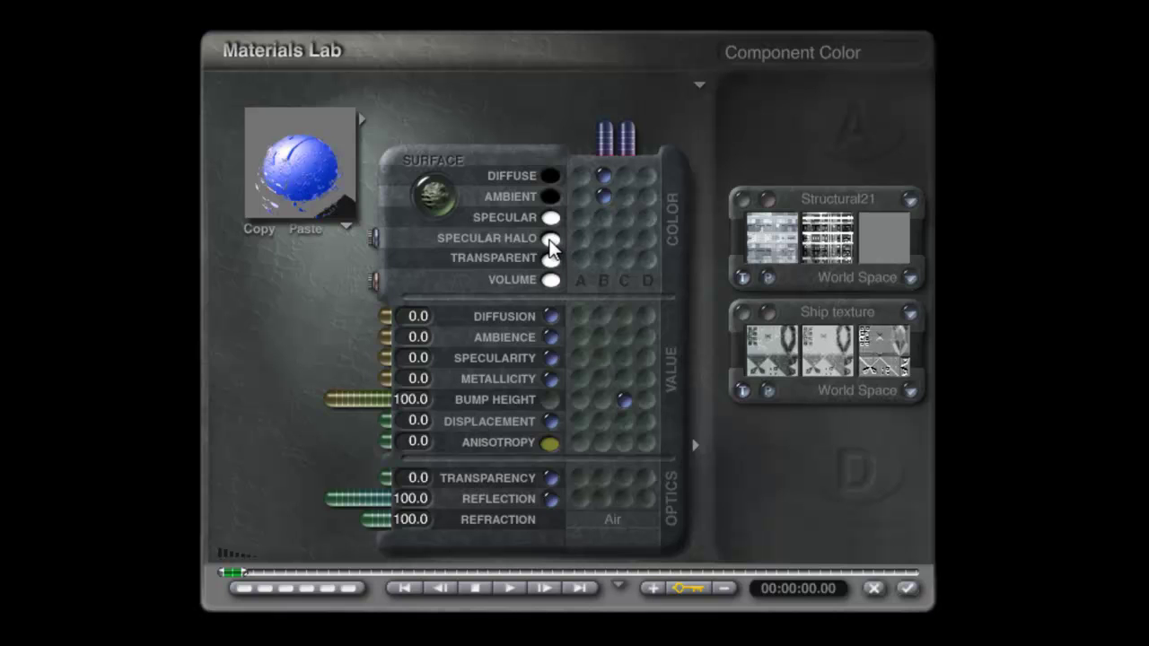
left_click(550, 238)
left_click(523, 390)
left_click_drag(669, 319, 581, 321)
double_click(427, 320)
type("127")
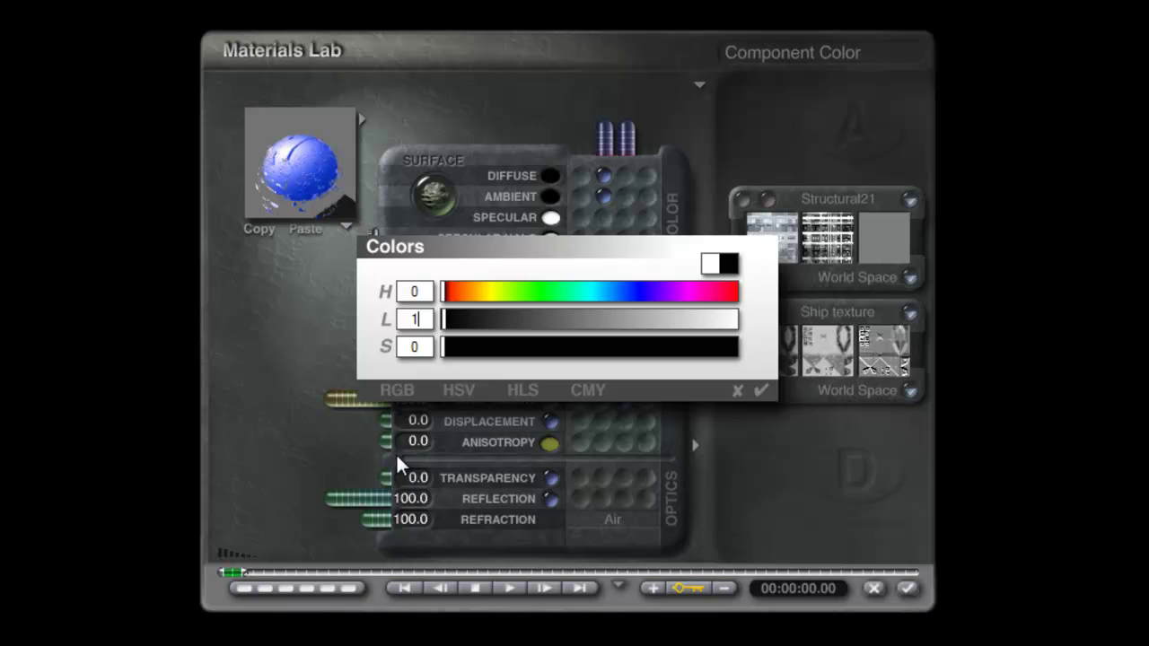
left_click(761, 390)
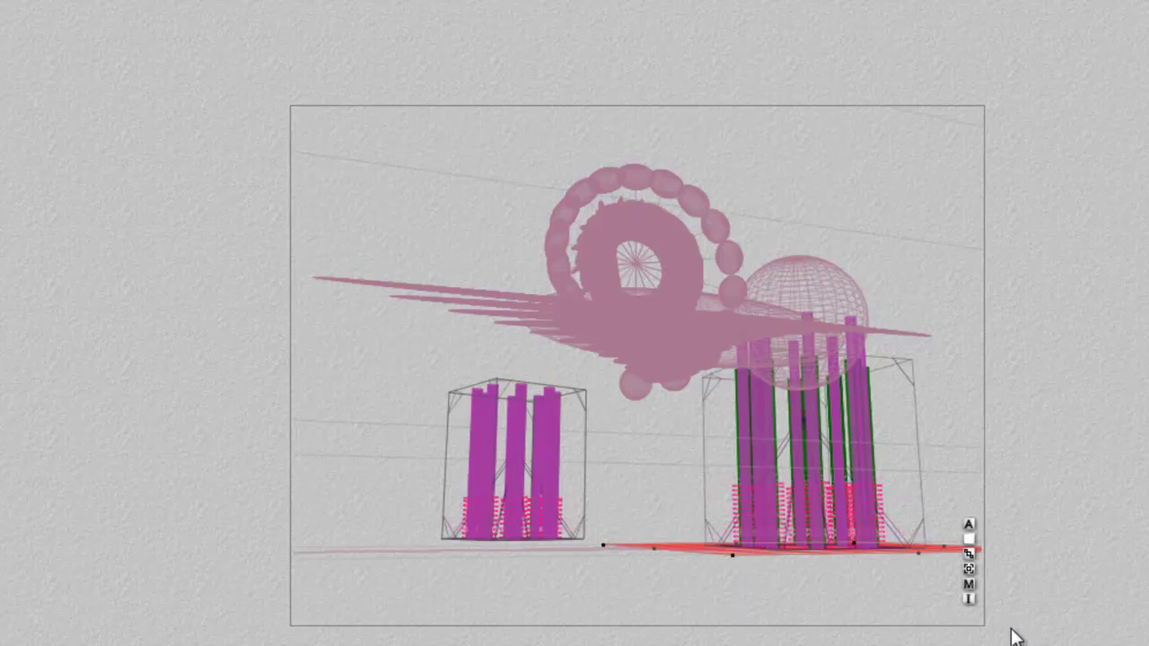
- Reopen the ground object's material and set its Specular Halo lightness to 200
left_click(968, 581)
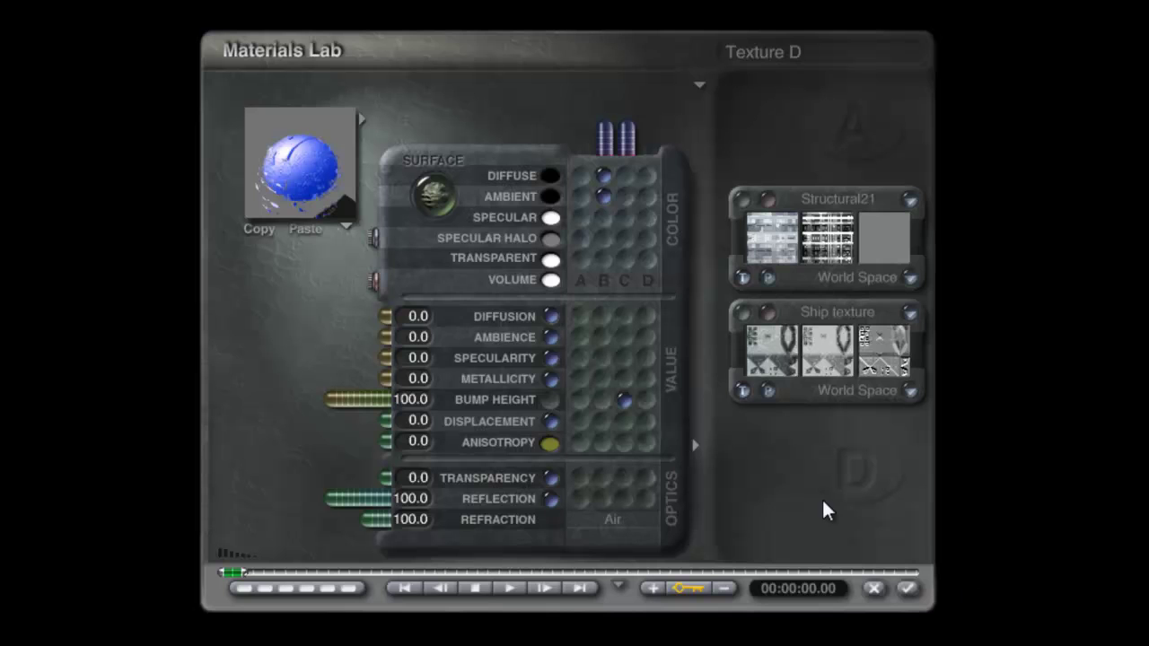
left_click(551, 259)
left_click_drag(617, 325, 683, 325)
double_click(415, 325)
key("BackSpace")
type("1")
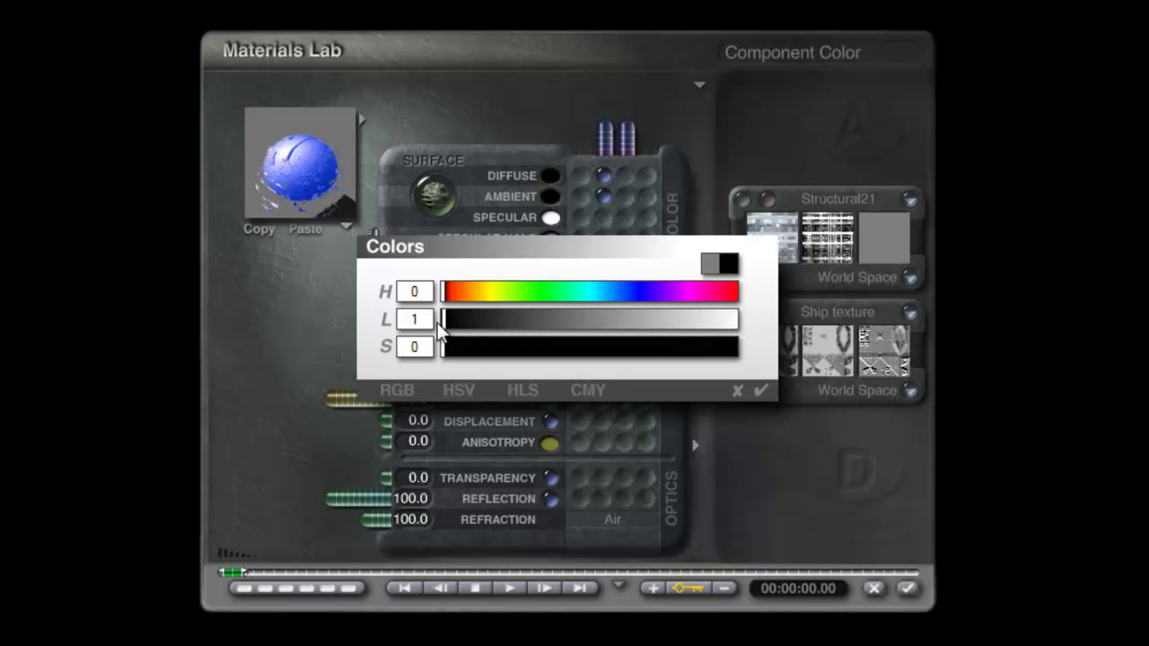
key("BackSpace")
type("200")
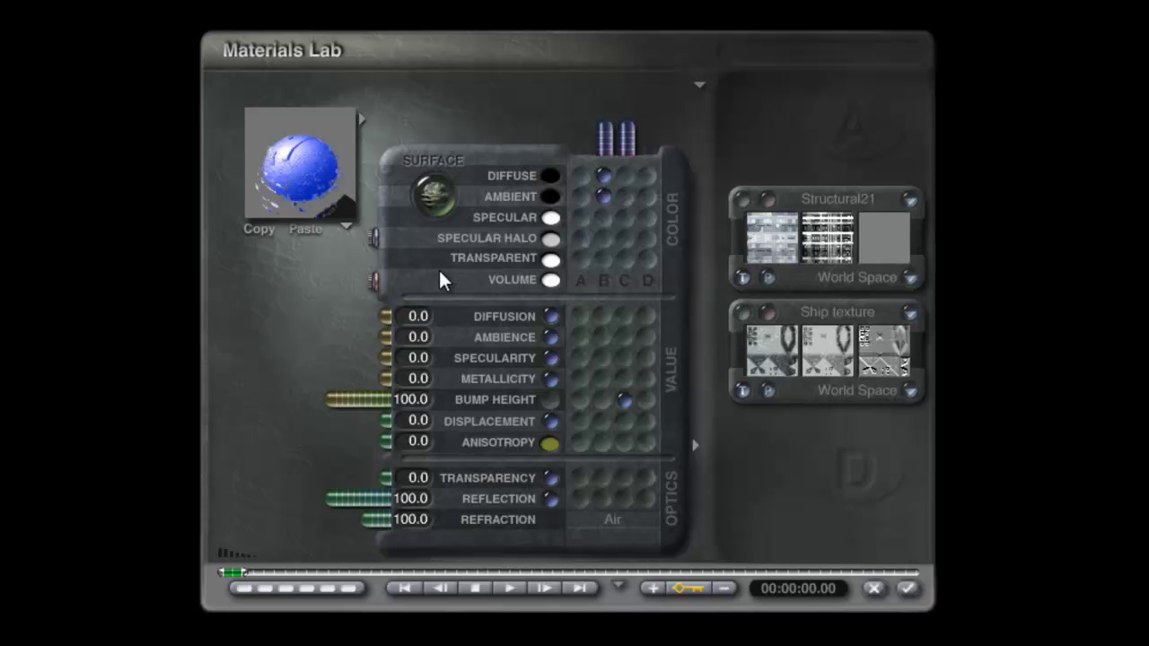
- Return the Specular Halo lightness to 127 and accept the colour
left_click(551, 240)
key("Tab")
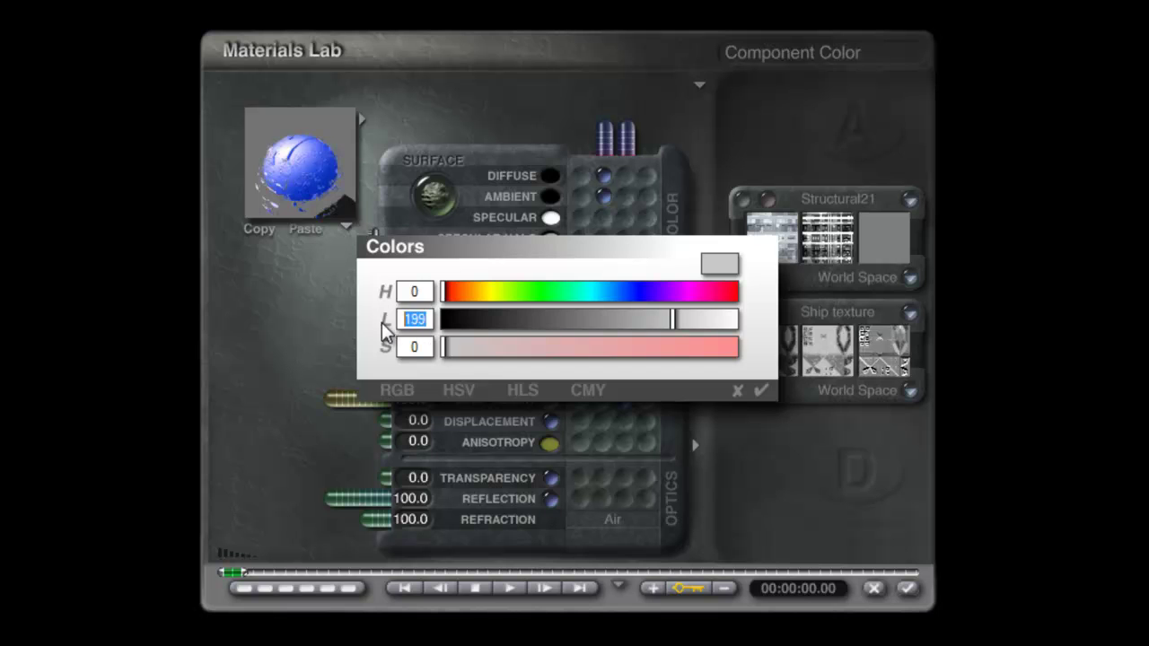
type("127")
left_click(760, 390)
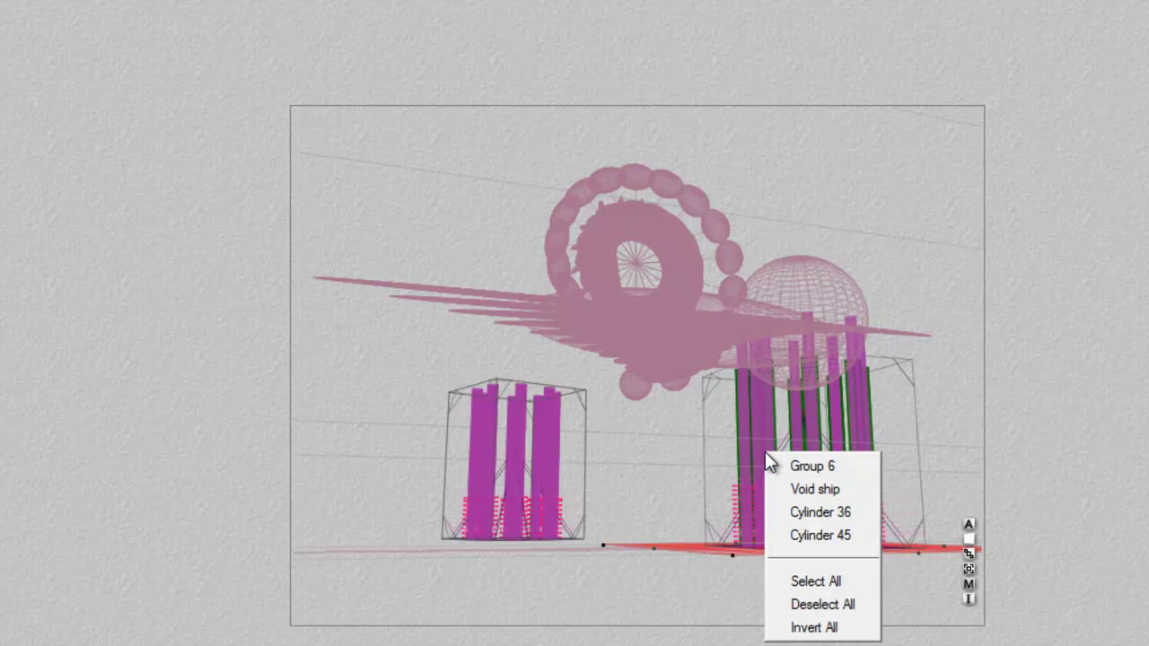
- Select Cylinder 36, open its material and set Reflection to 100
left_click(801, 517)
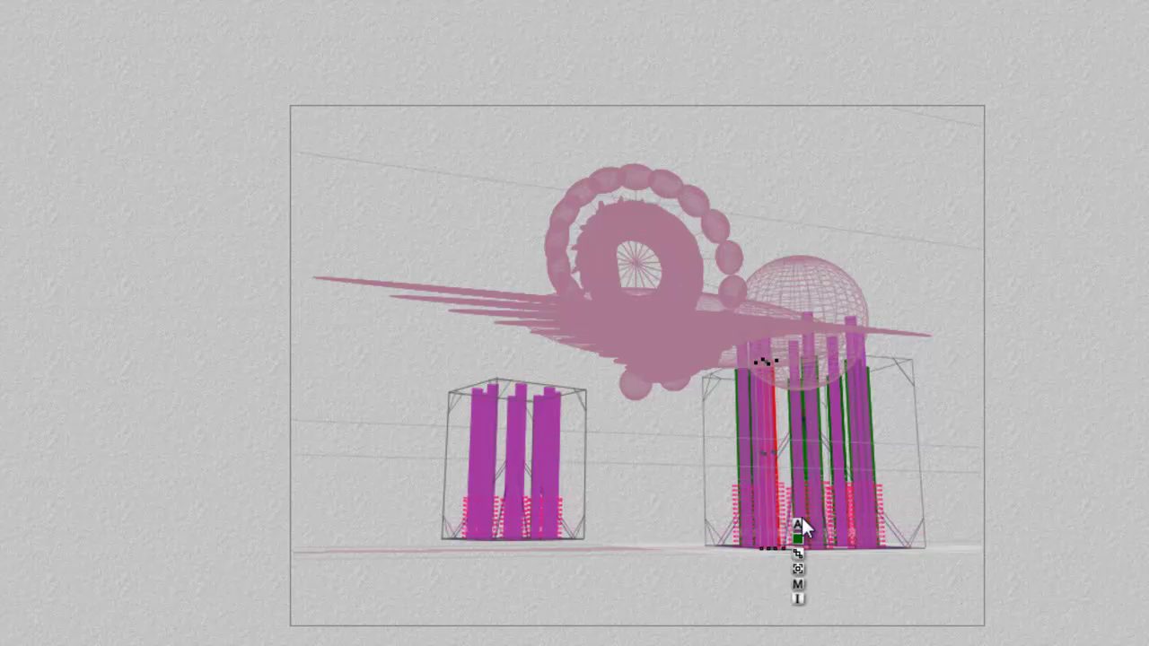
left_click(799, 584)
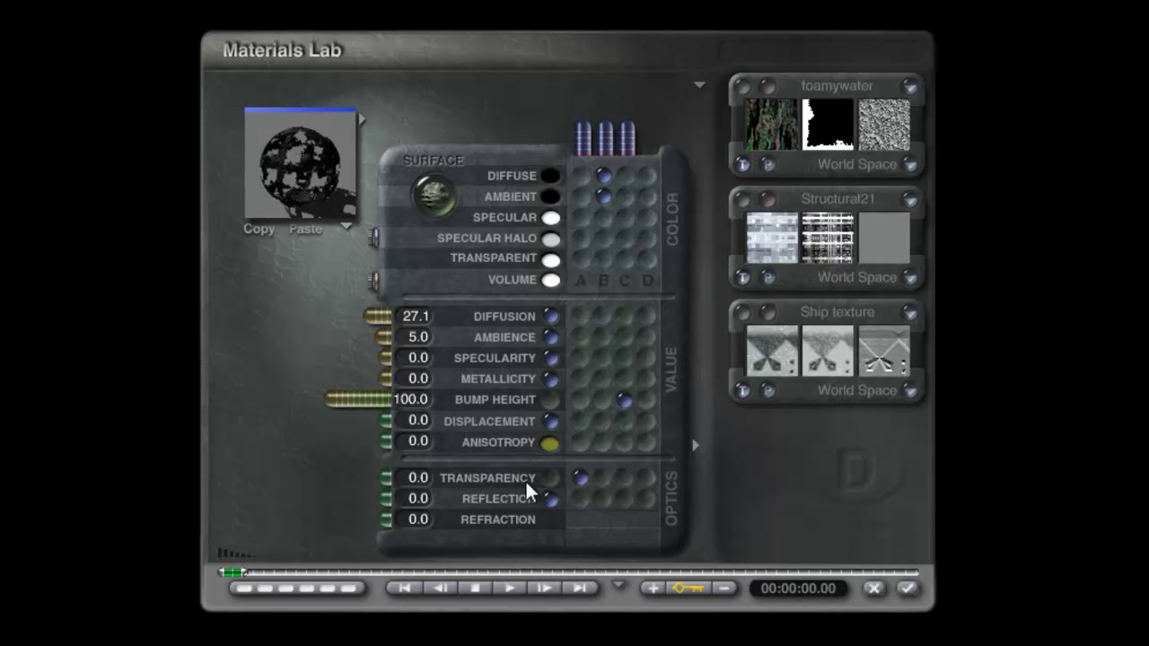
left_click_drag(385, 503, 325, 499)
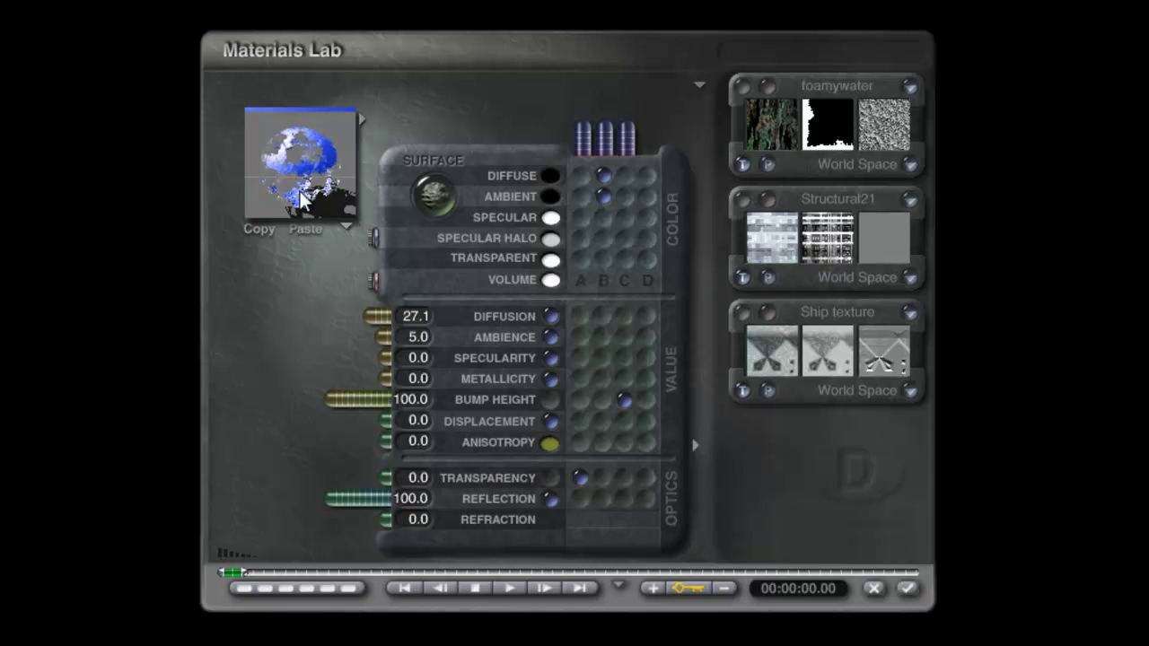
- Detach the cylinder's Bump Height from its texture and set Bump Height, Diffusion and Ambience to 0
left_click(552, 400)
left_click_drag(373, 401, 402, 400)
left_click(404, 402)
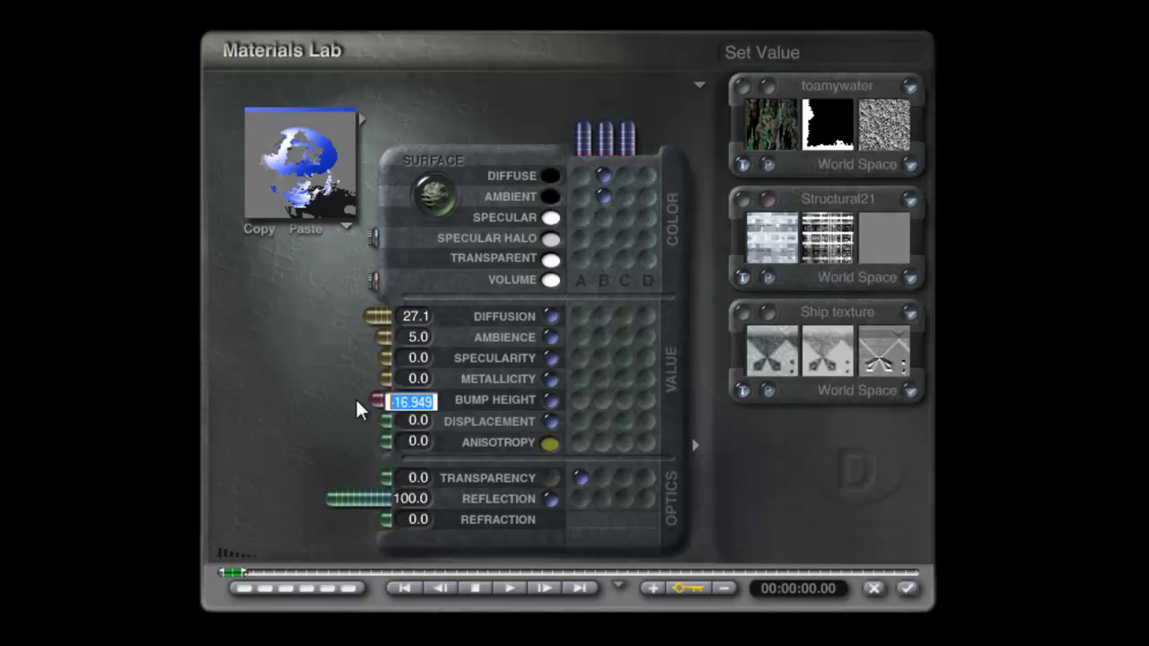
type("0")
key("Return")
left_click_drag(382, 317, 394, 338)
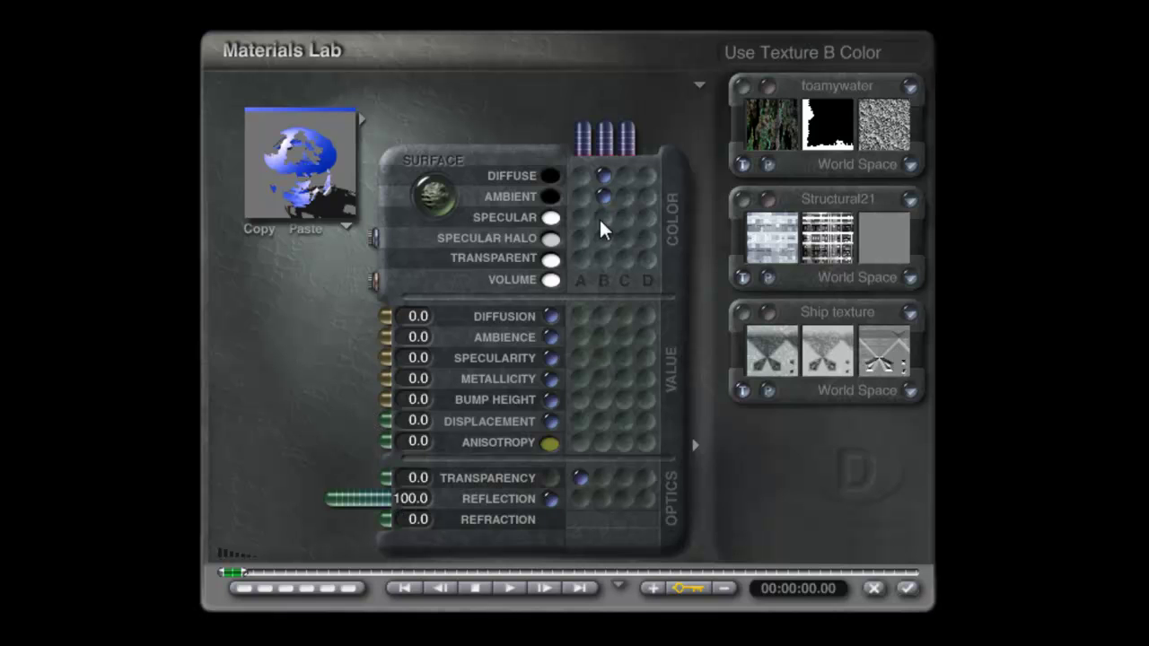
- Set the cylinder's Specular Halo colour to white with a lightness of 255 and accept it
left_click(550, 259)
left_click_drag(675, 319, 779, 329)
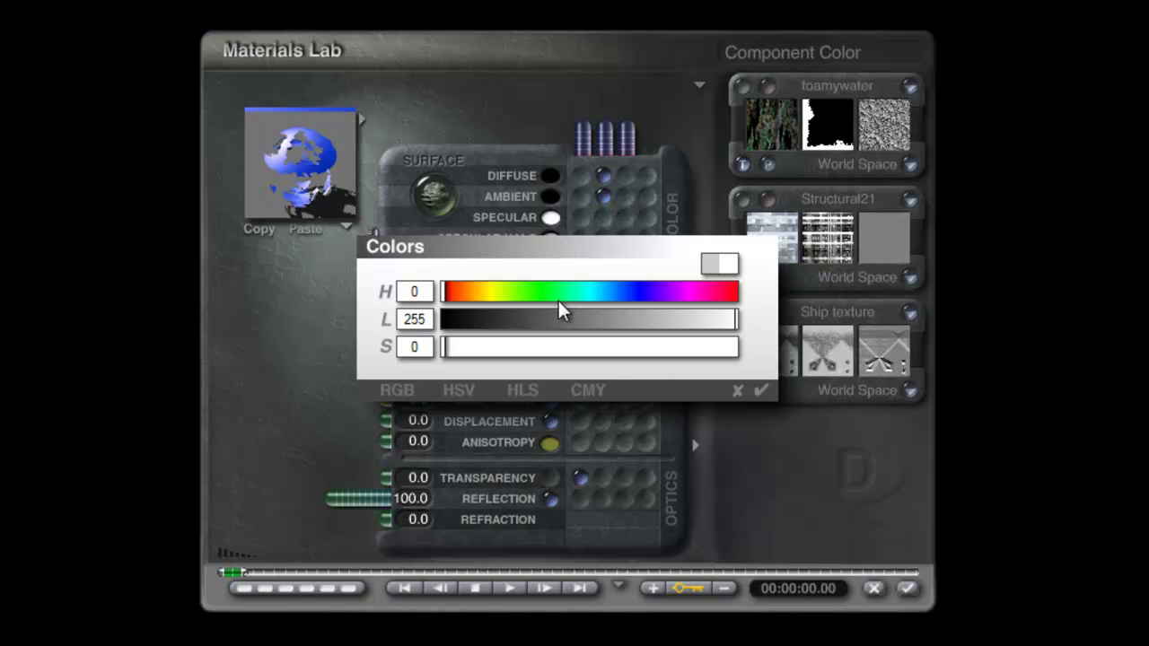
left_click(762, 397)
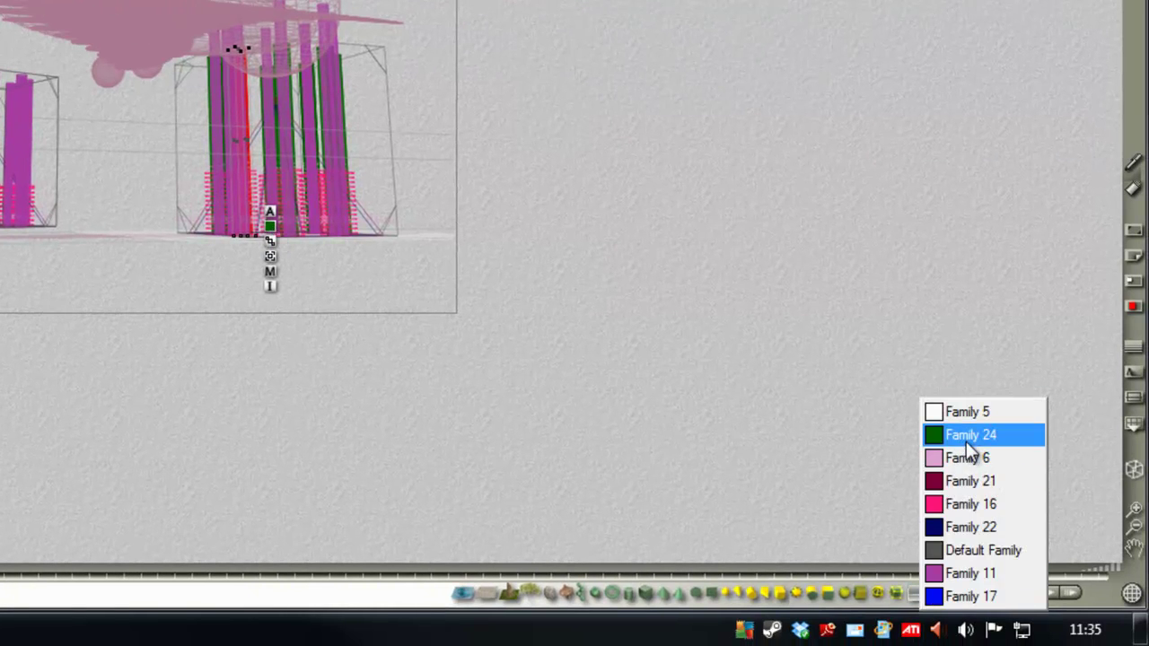
- Select all Family 24 objects, open their material, and set Reflection to 100 and Refraction to 0
left_click(965, 436)
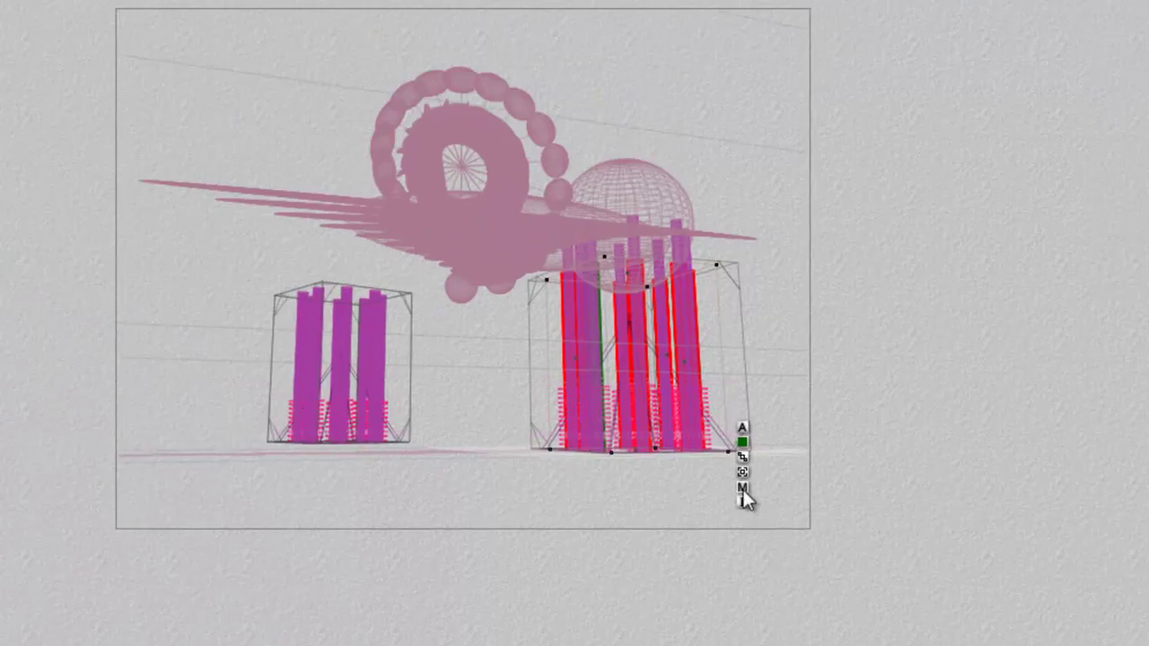
left_click(742, 489)
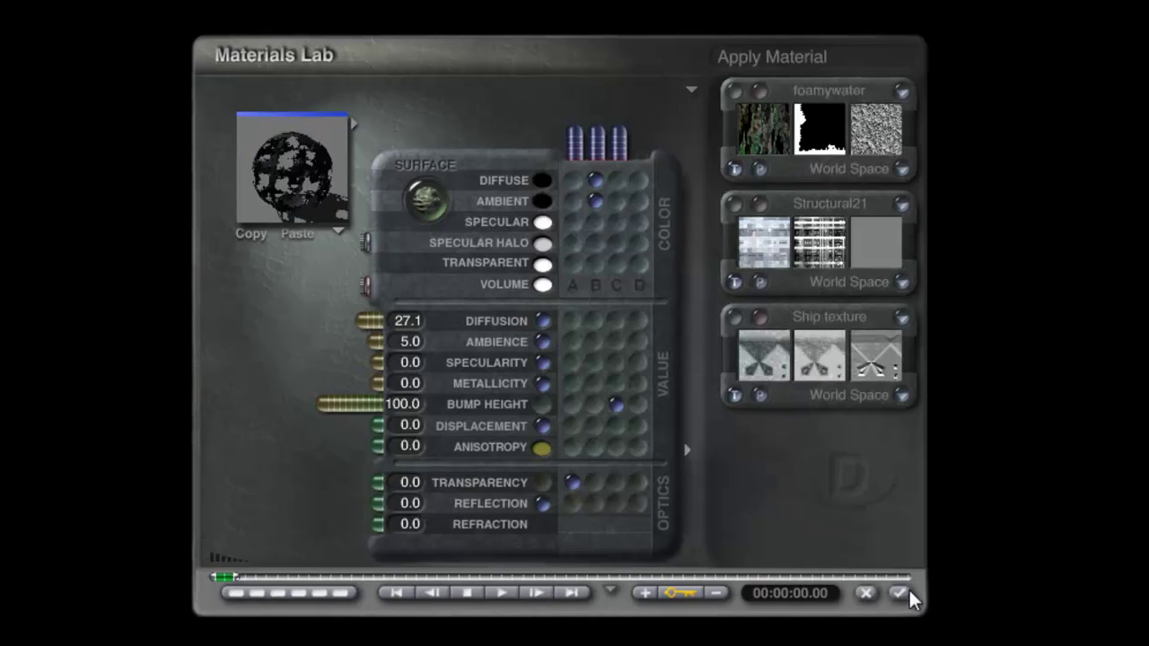
left_click(699, 492)
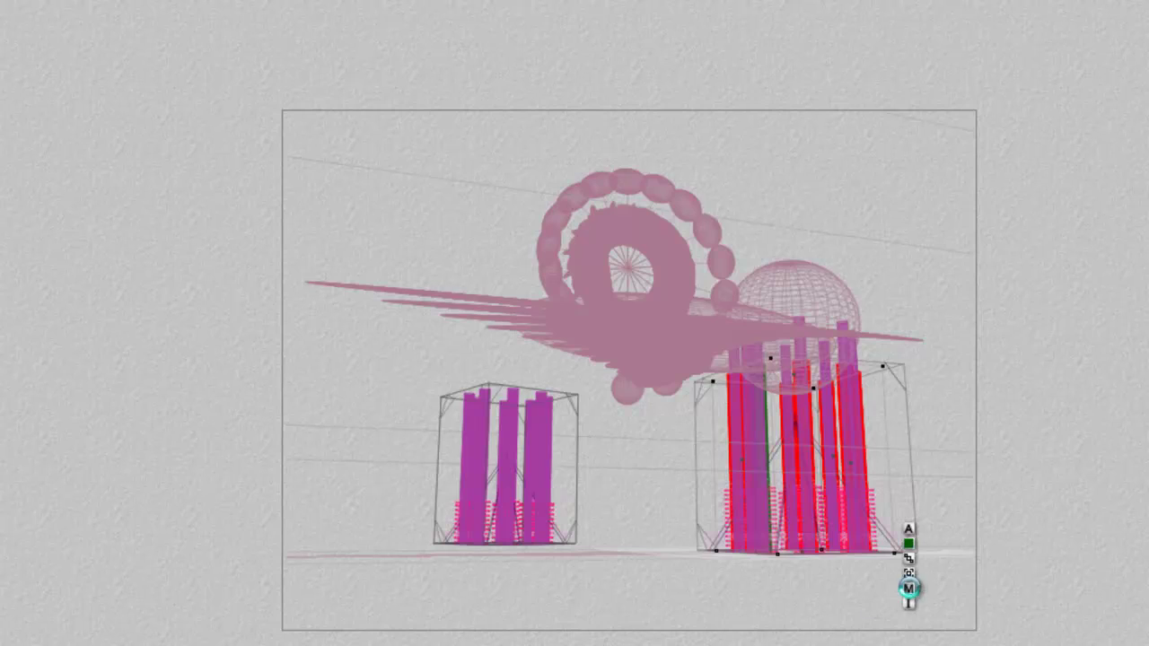
left_click(908, 589)
left_click_drag(218, 509, 236, 493)
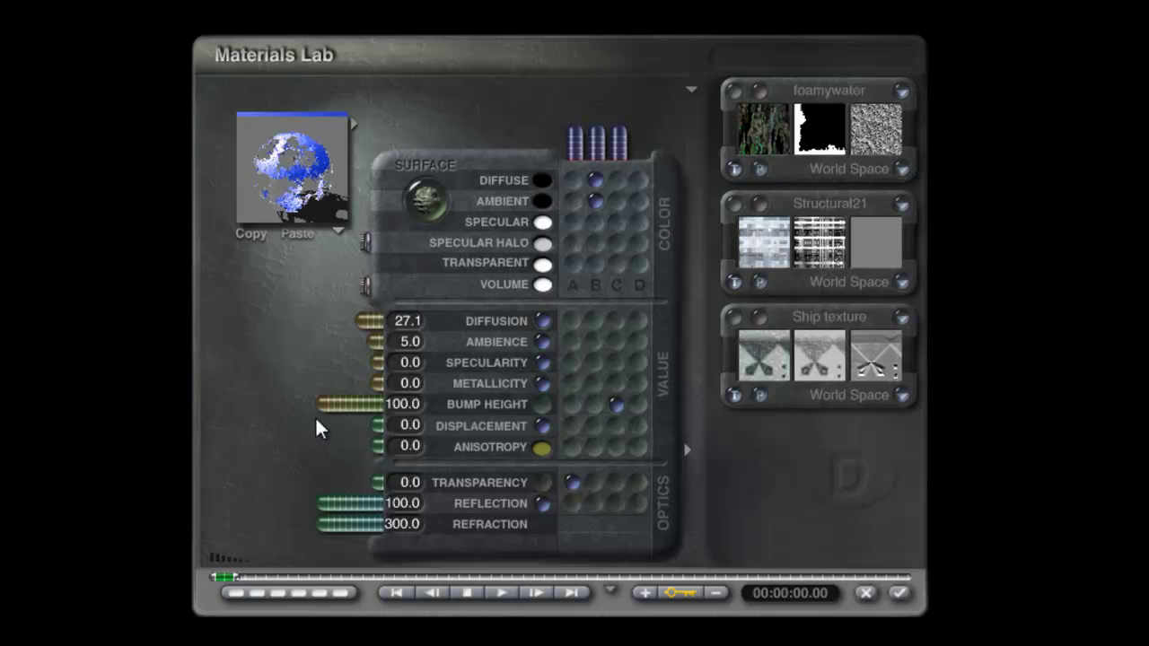
left_click_drag(328, 522, 452, 525)
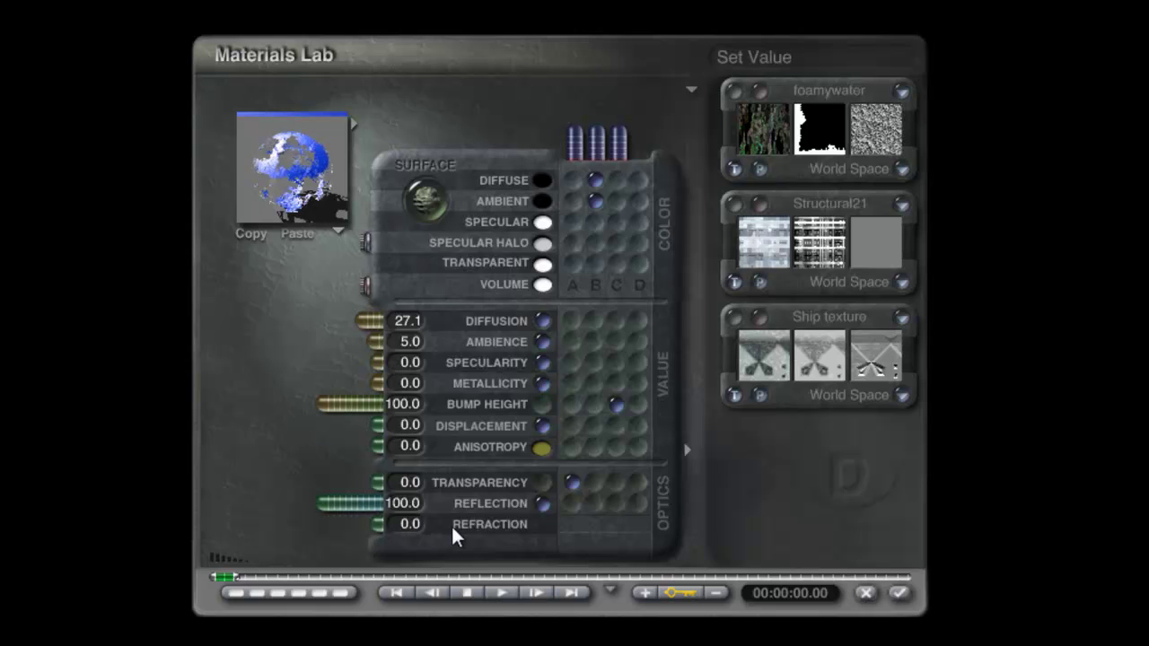
- Set the Family 24 material's Bump Height, Diffusion and Ambience to 0
left_click(424, 411)
type("0")
key("Return")
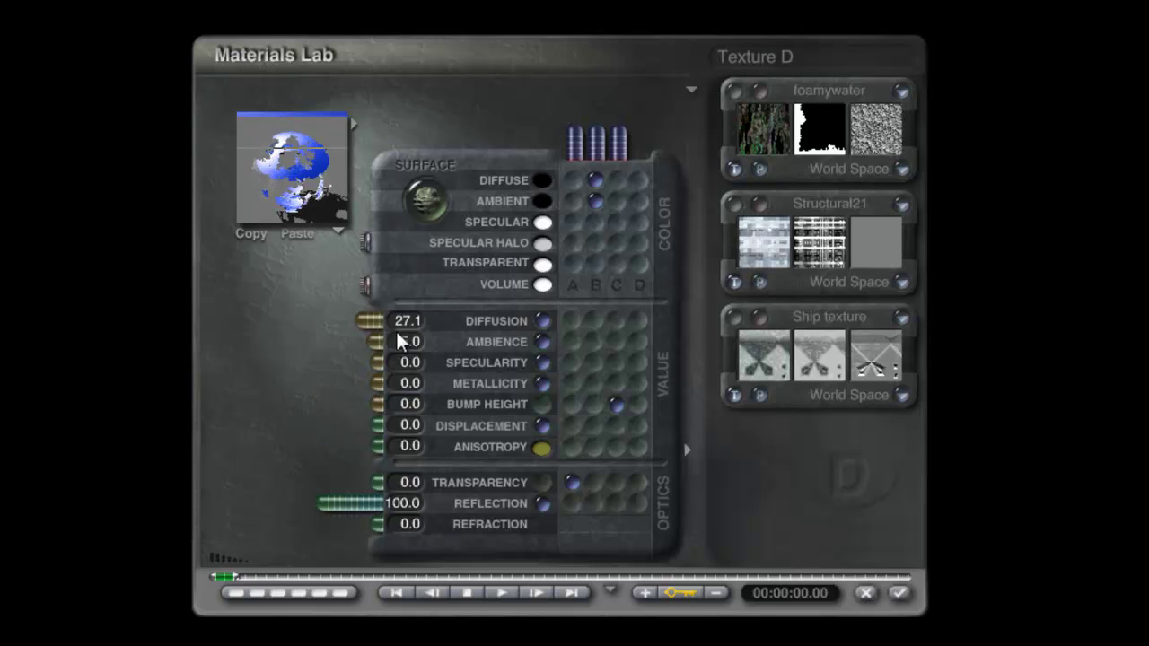
left_click_drag(357, 316, 427, 343)
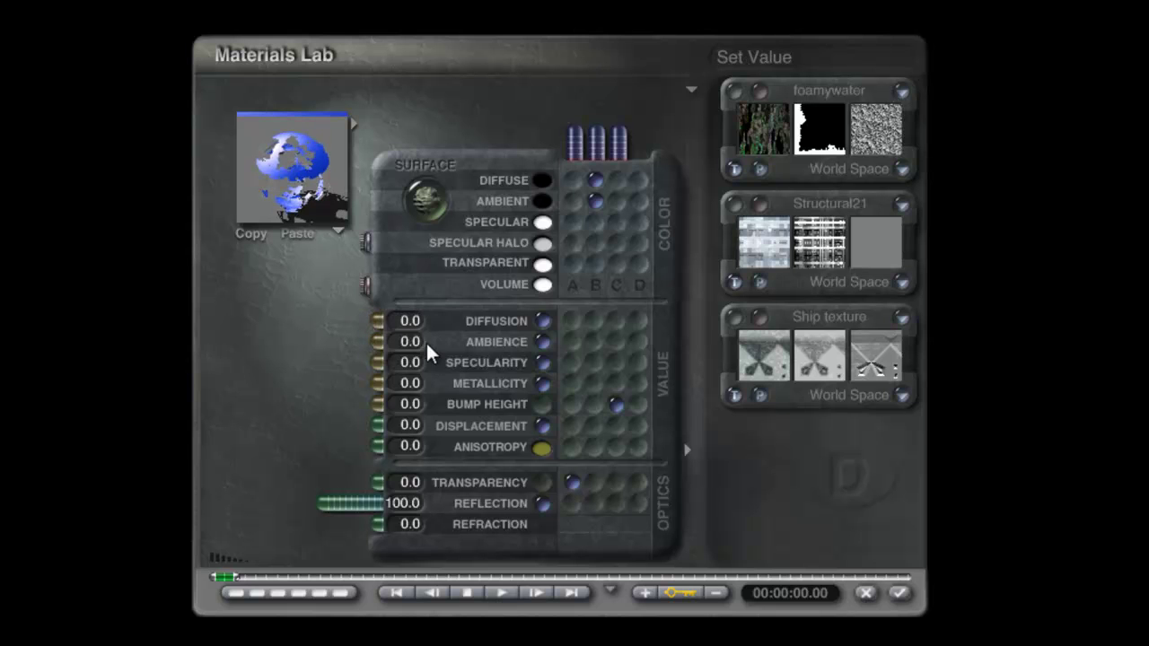
- Whiten the Specular Halo colour in the Family 24 material and in the flat ground object's material
left_click(542, 243)
left_click_drag(691, 328, 736, 330)
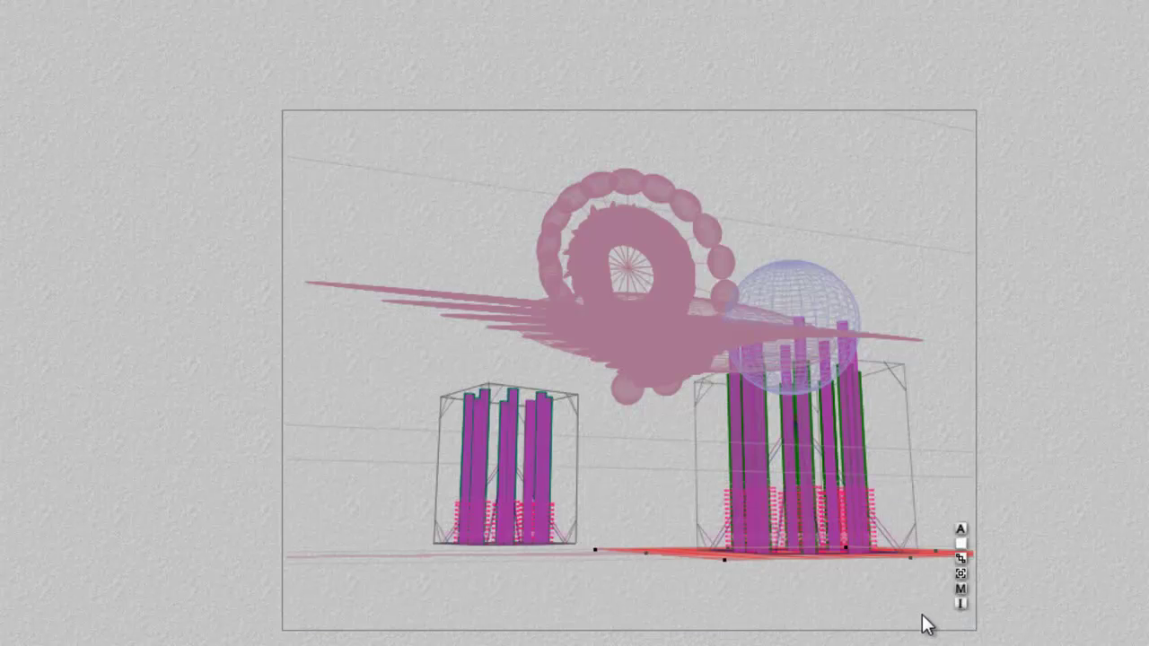
left_click(959, 589)
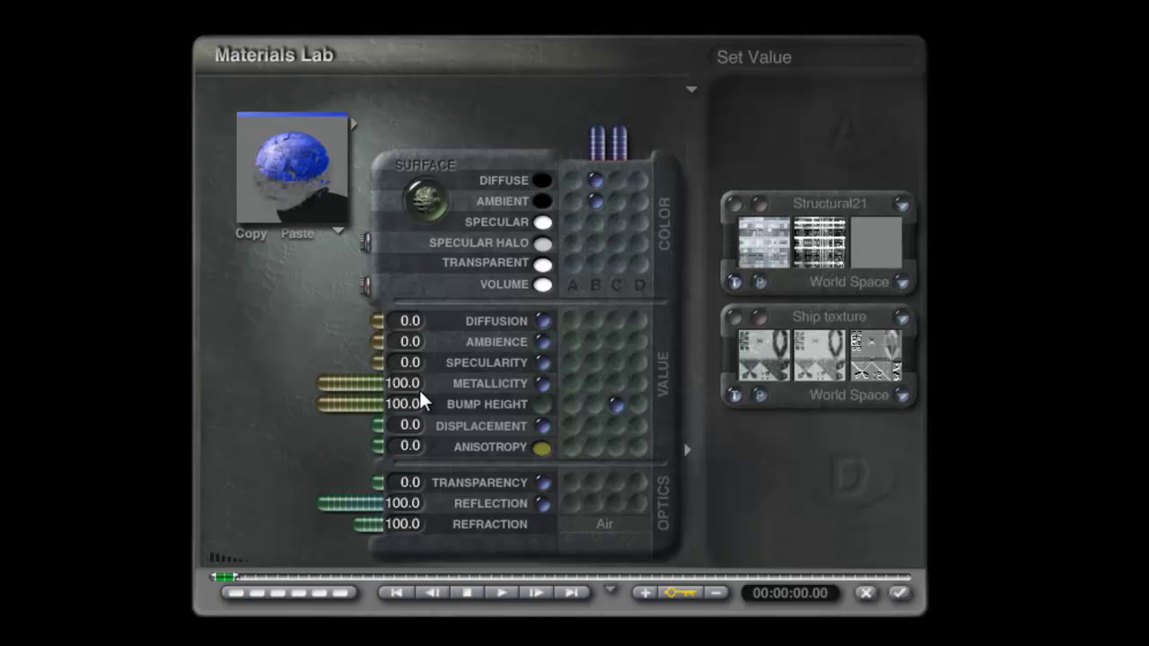
left_click(542, 243)
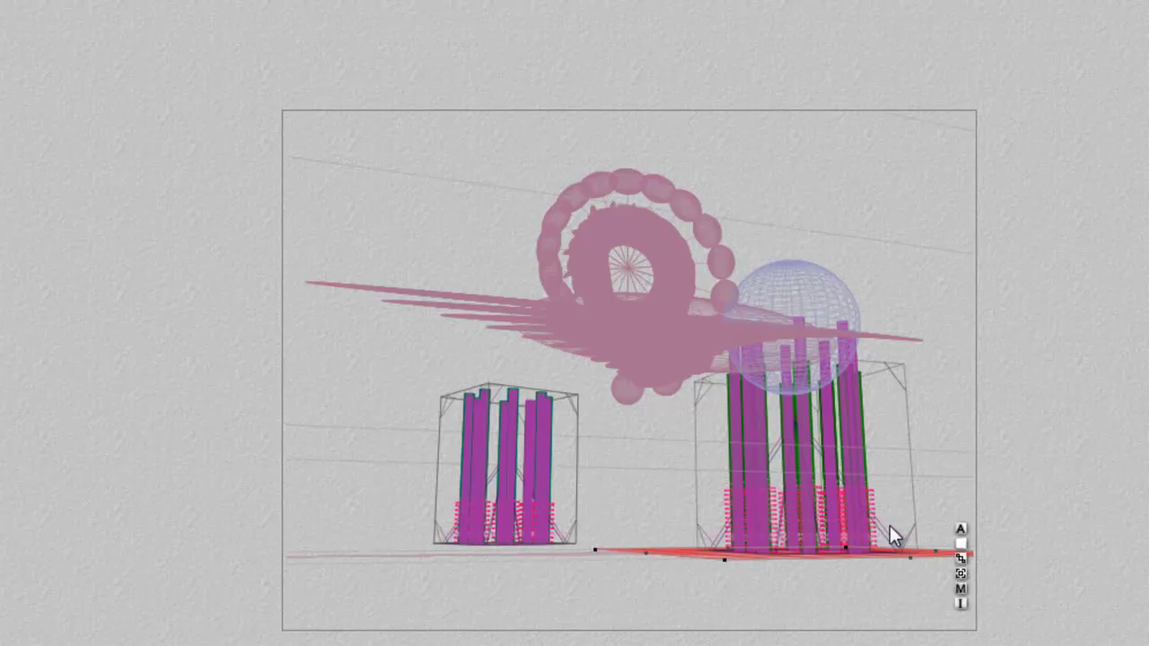
- Select Metaball 4 in the ship and check its material settings, including the Specular Halo colour
right_click(664, 331)
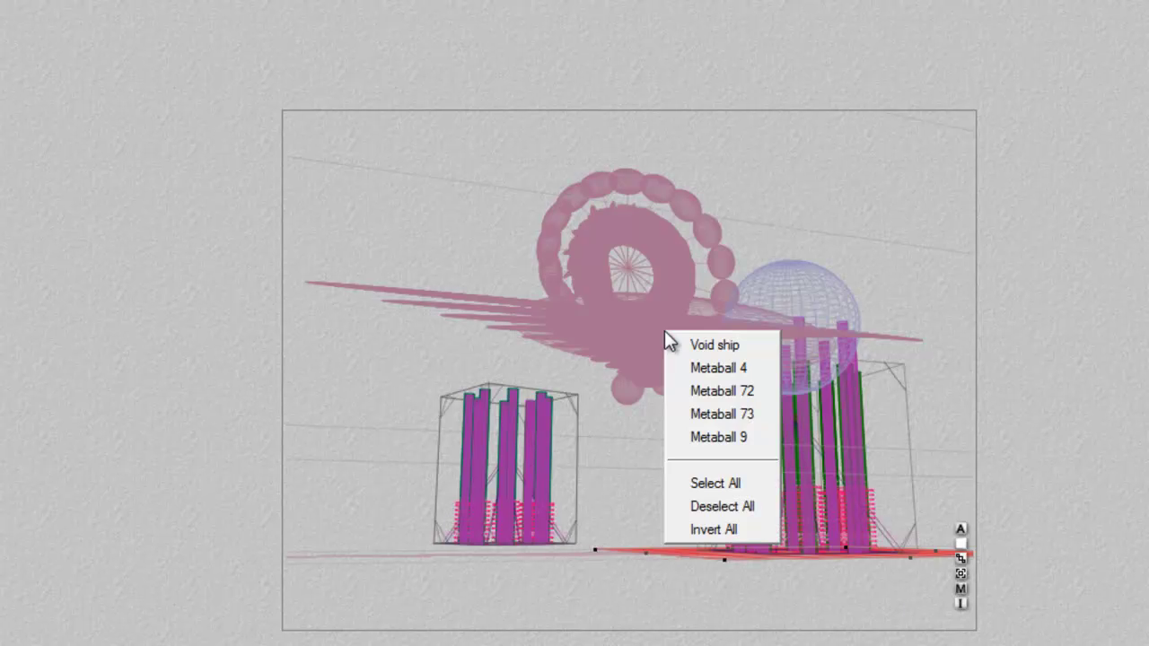
left_click(704, 366)
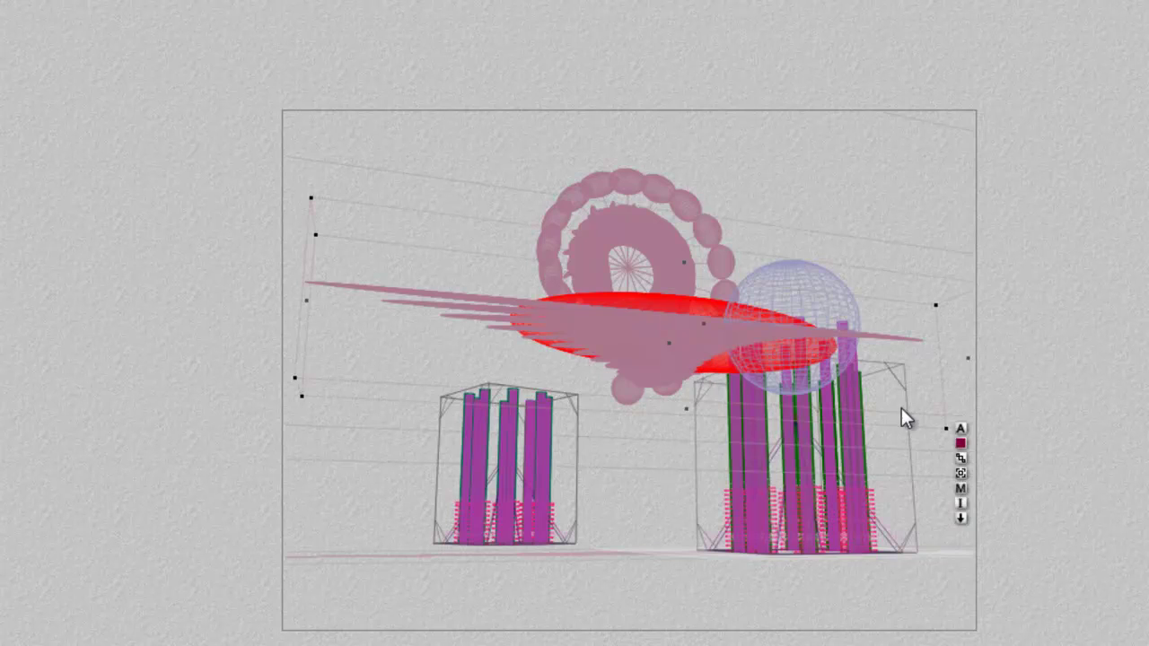
left_click(961, 485)
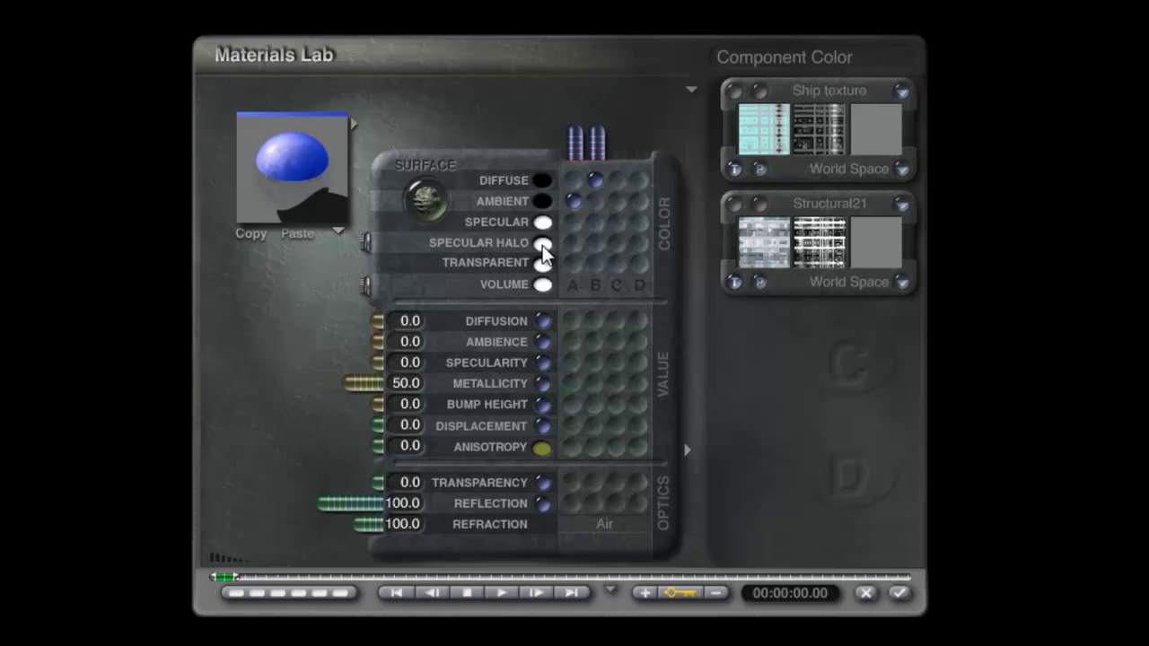
left_click(899, 594)
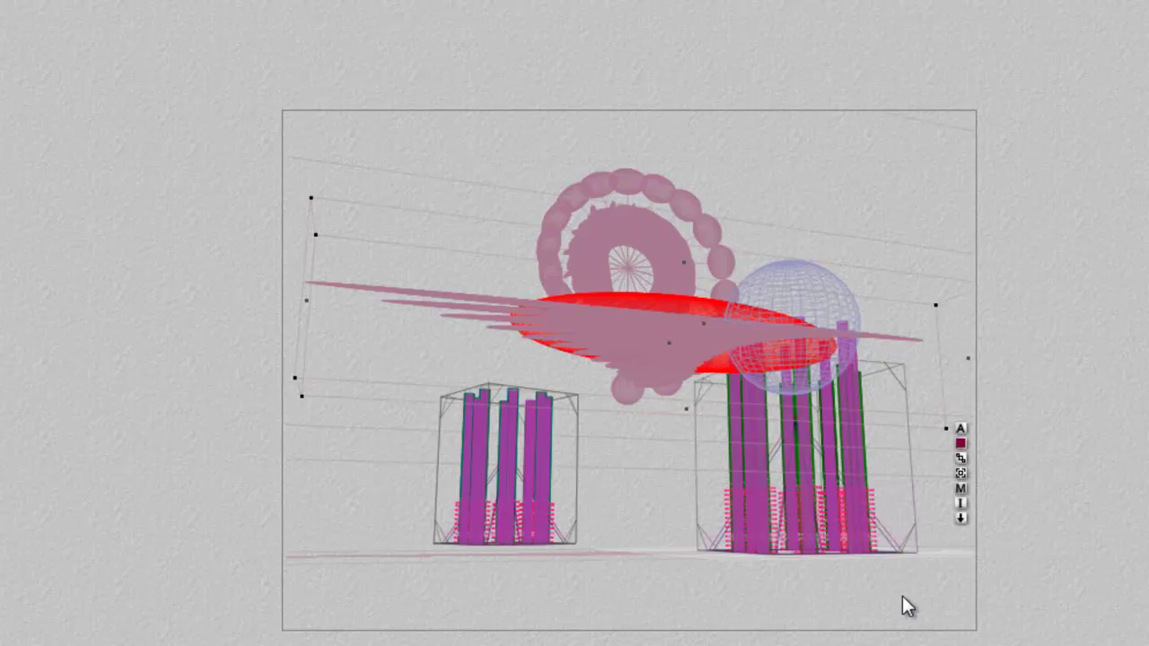
- Select the wireframe sphere beside the ship and inspect its material settings and preview from a different angle
left_click(810, 285, "ctrl")
left_click(841, 324)
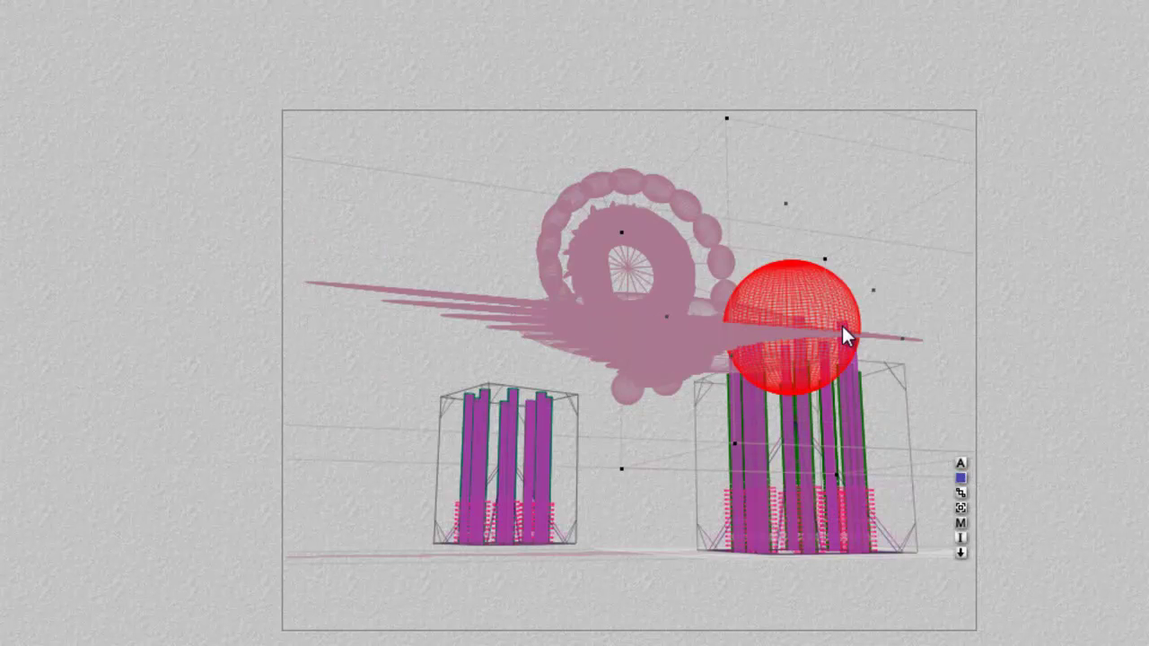
left_click(961, 523)
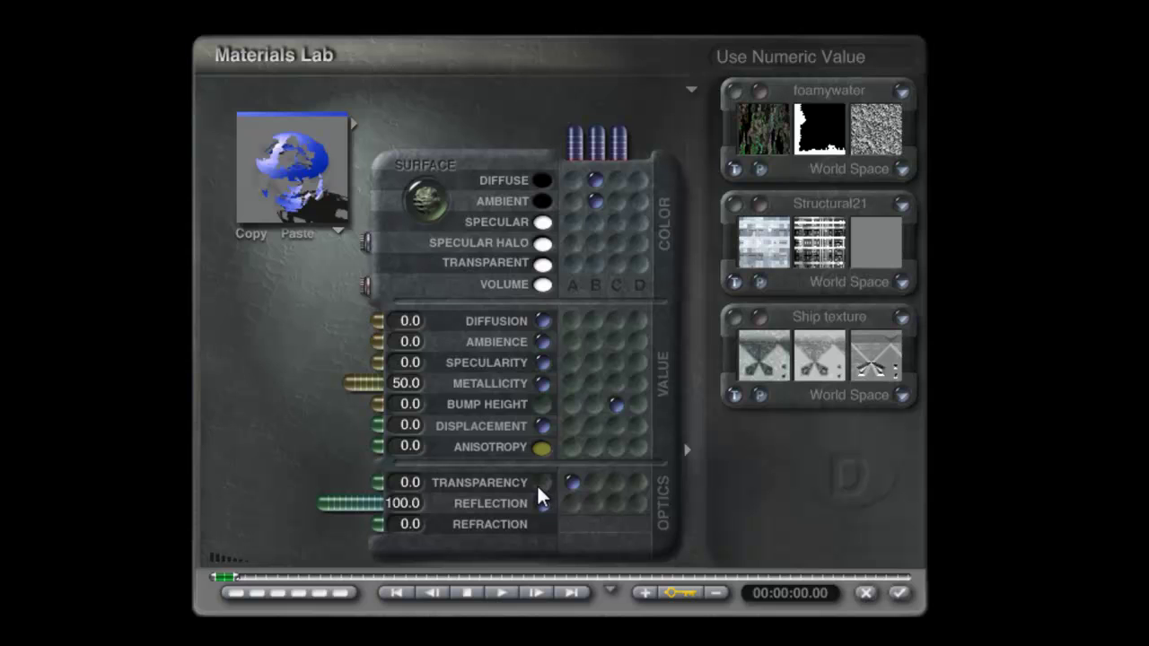
left_click(287, 174)
left_click_drag(287, 173, 277, 182)
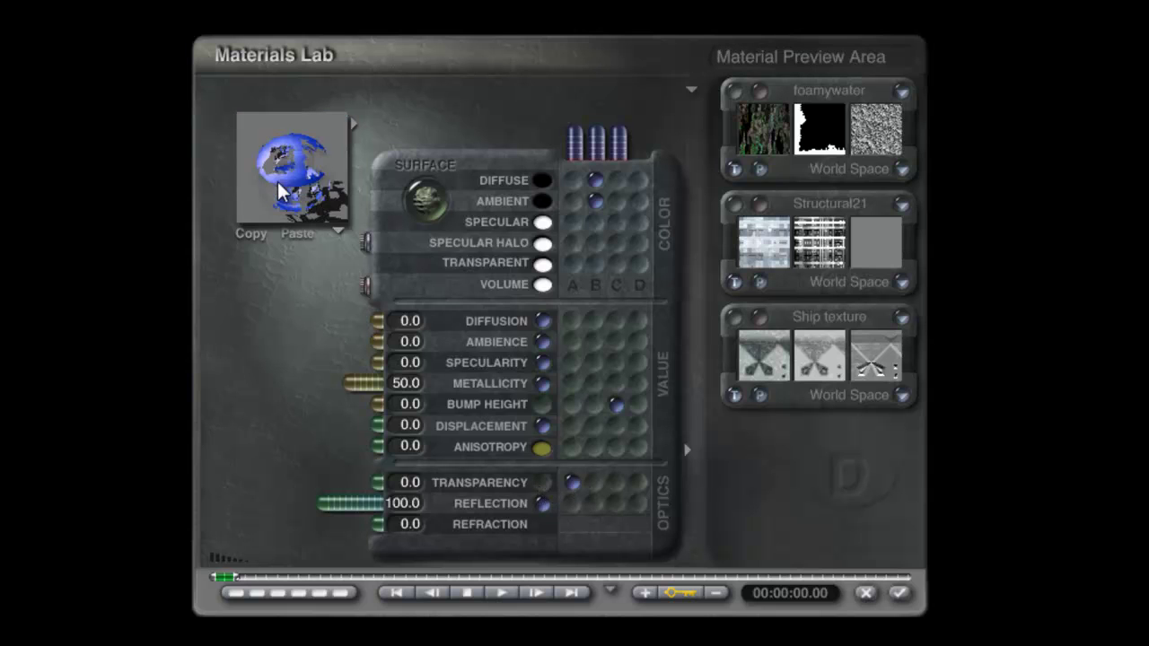
left_click(903, 592)
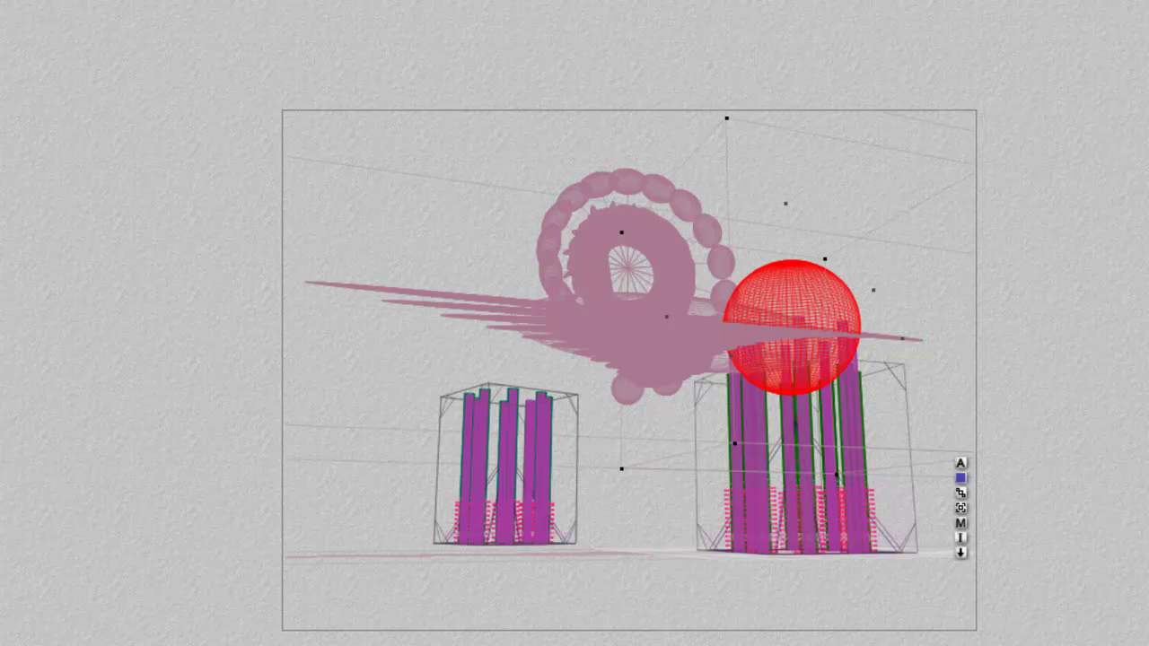
- Select the smaller group of columns beneath the ship and check its material's reflection and value settings
left_click(506, 466)
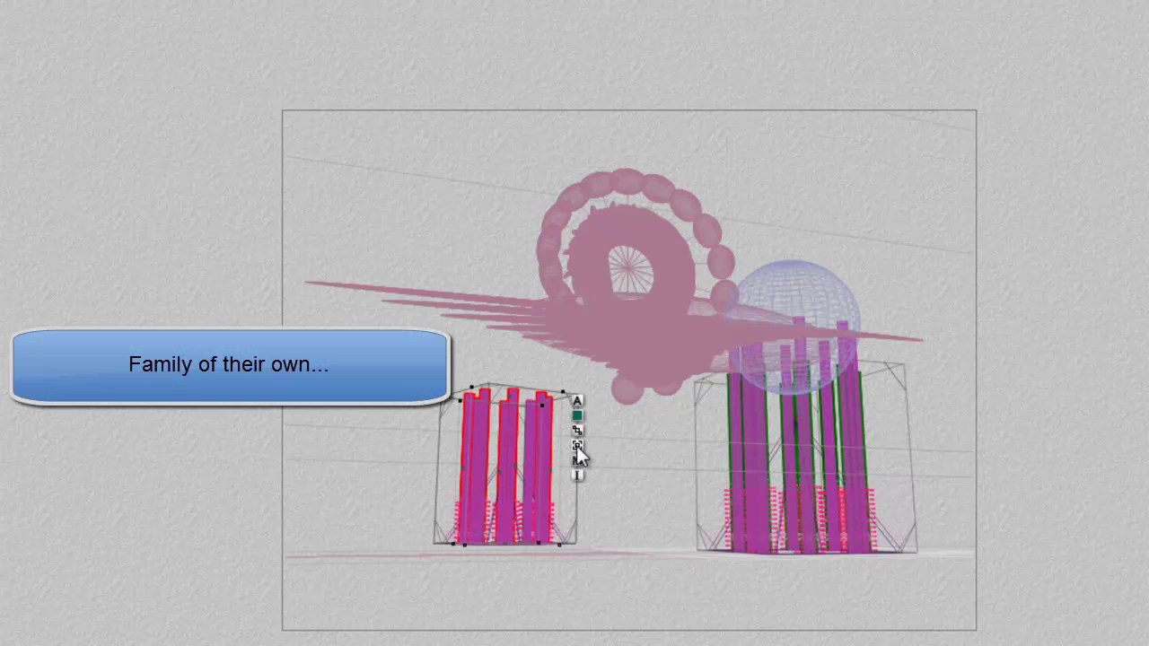
left_click(577, 459)
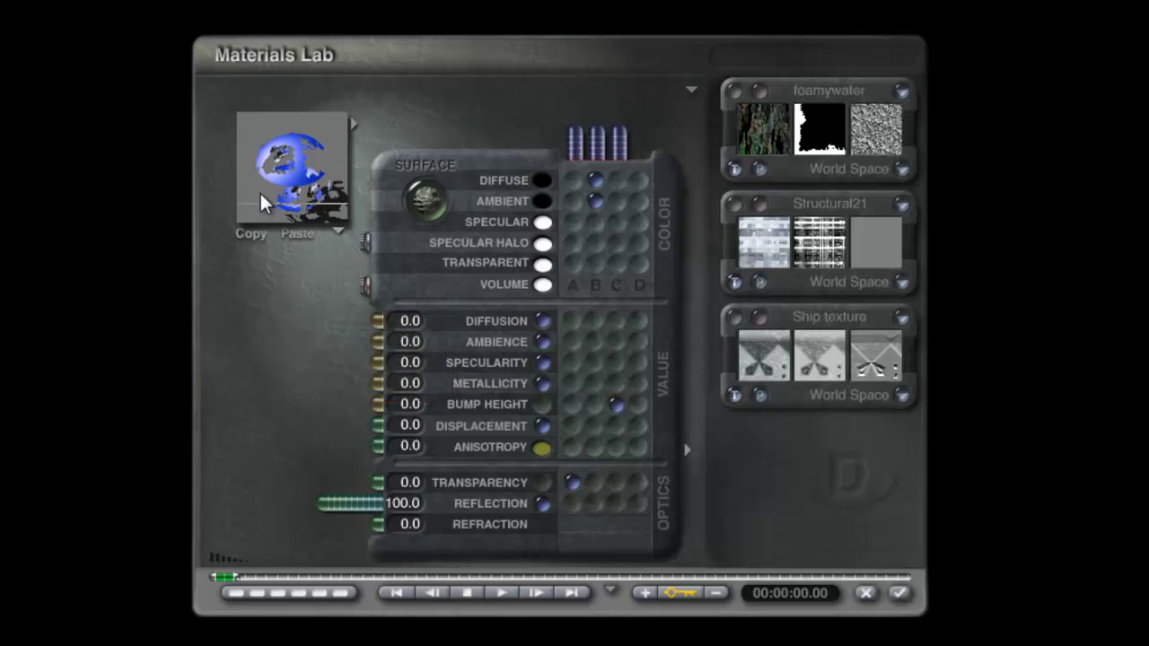
left_click(899, 593)
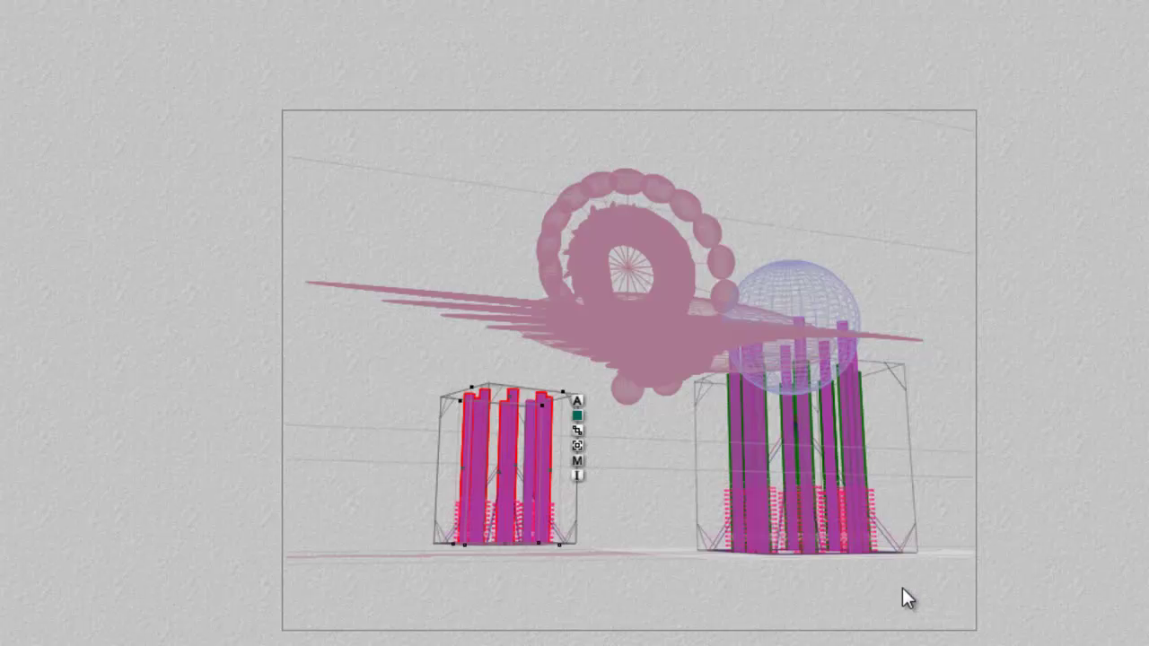